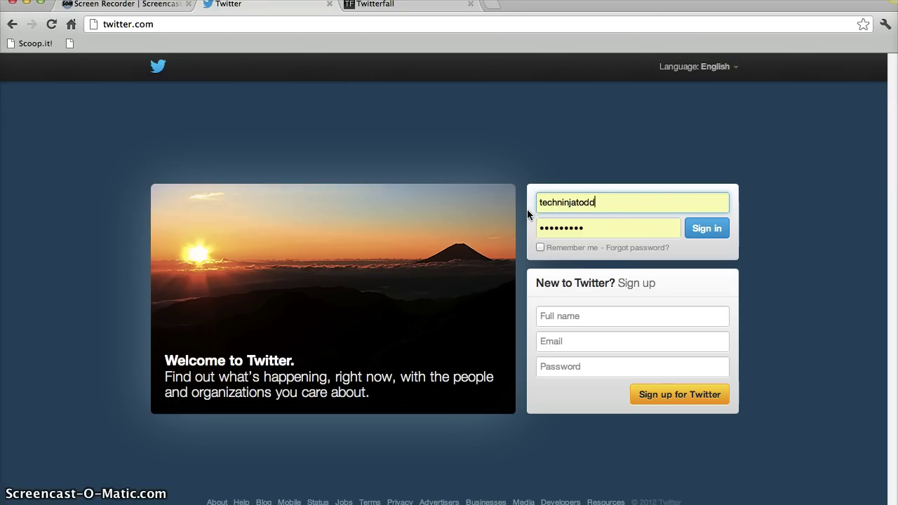
Sign in to the Twitter account from the twitter.com login page.
{"action": "left_click", "coordinate": [720, 229]}
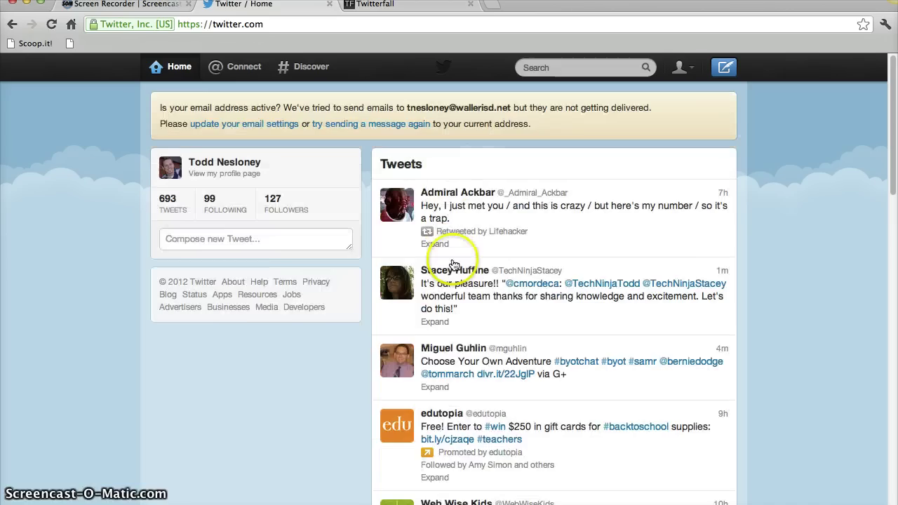
Type a trial draft 'What's' in the new tweet box, then erase it completely.
{"action": "left_click", "coordinate": [205, 239]}
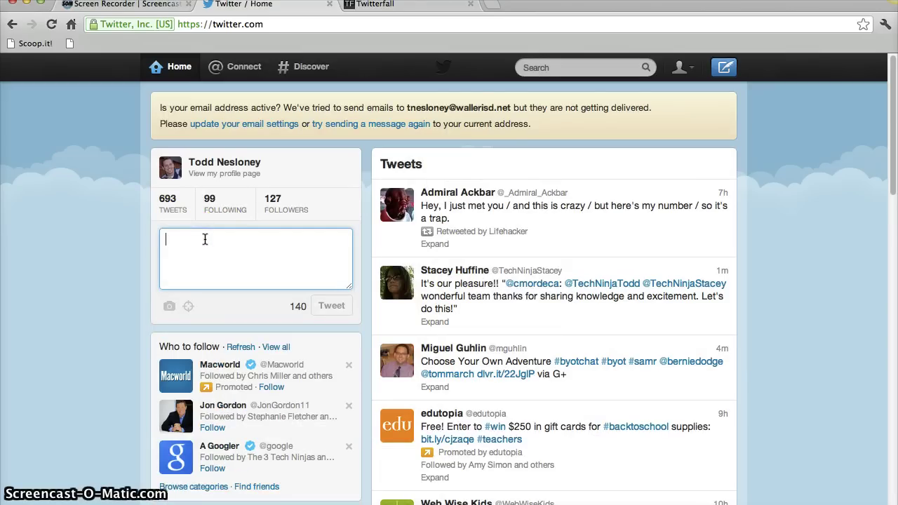
{"action": "type", "text": "What's great about"}
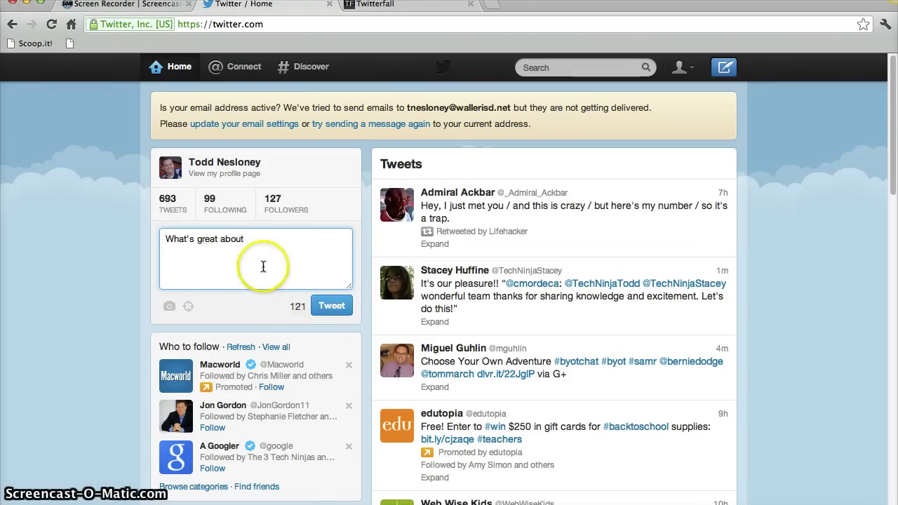
{"action": "key", "text": "BackSpace"}
{"action": "key", "text": "BackSpace"}
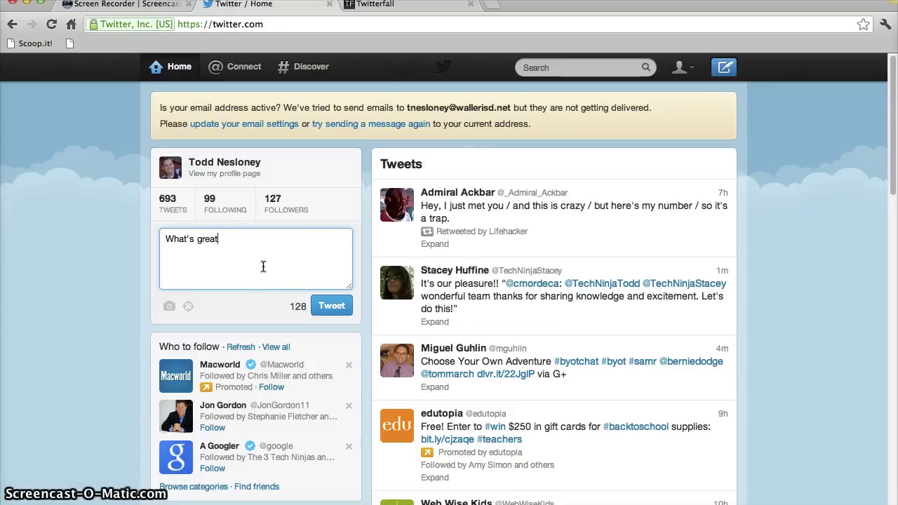
{"action": "key", "text": "BackSpace"}
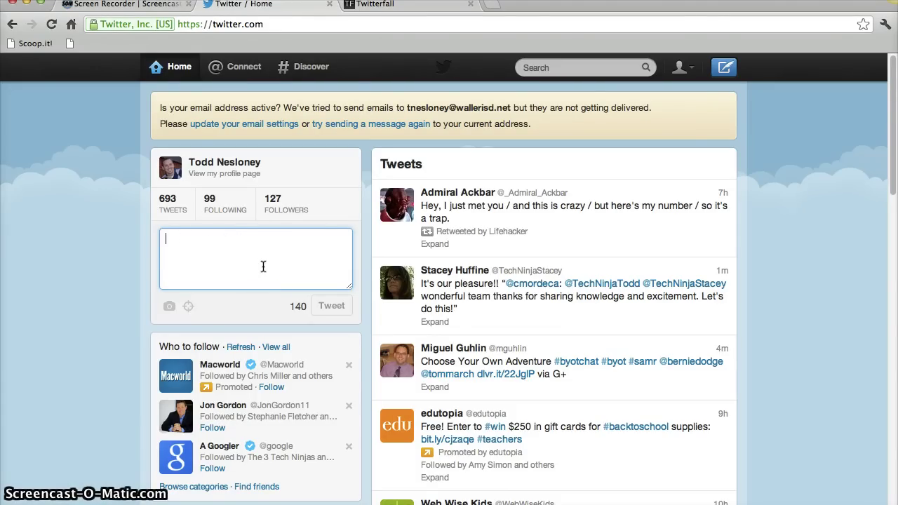
{"action": "left_click", "coordinate": [220, 255]}
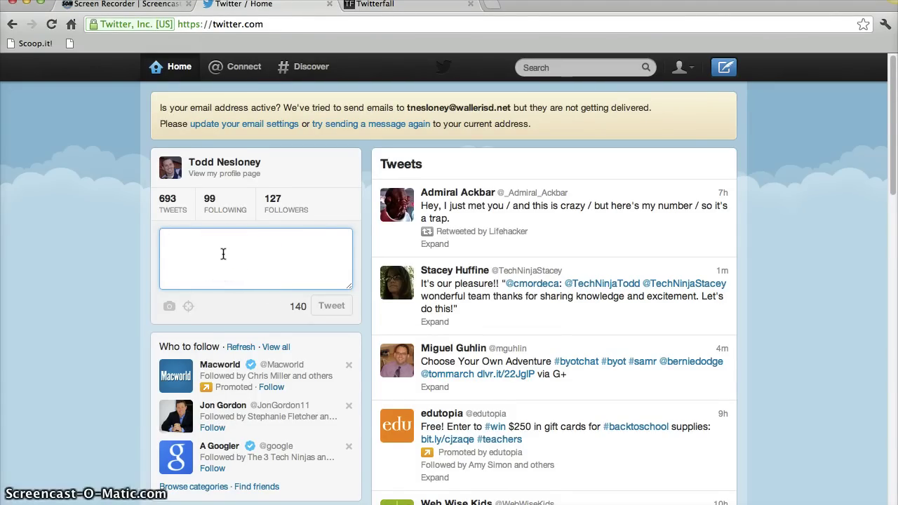
{"action": "scroll", "coordinate": [222, 255], "scroll_direction": "down", "scroll_amount": 1}
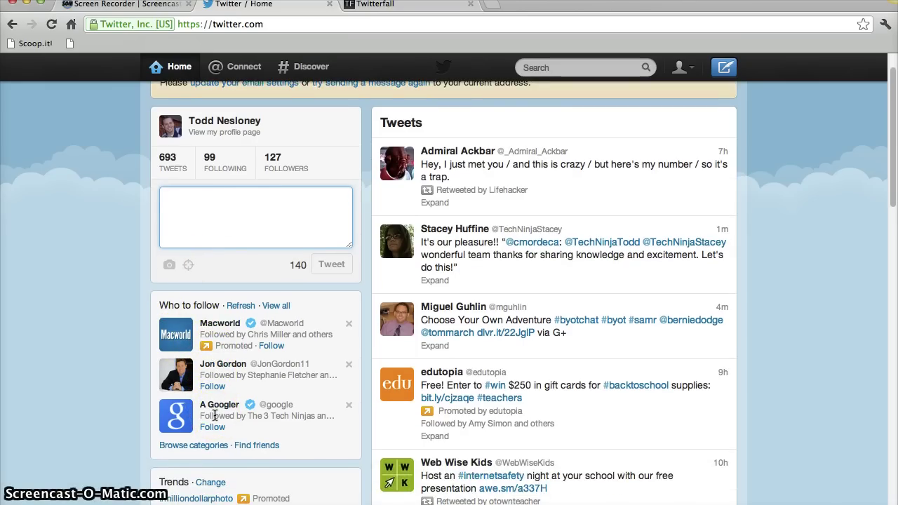
{"action": "scroll", "coordinate": [214, 415], "scroll_direction": "up", "scroll_amount": 1}
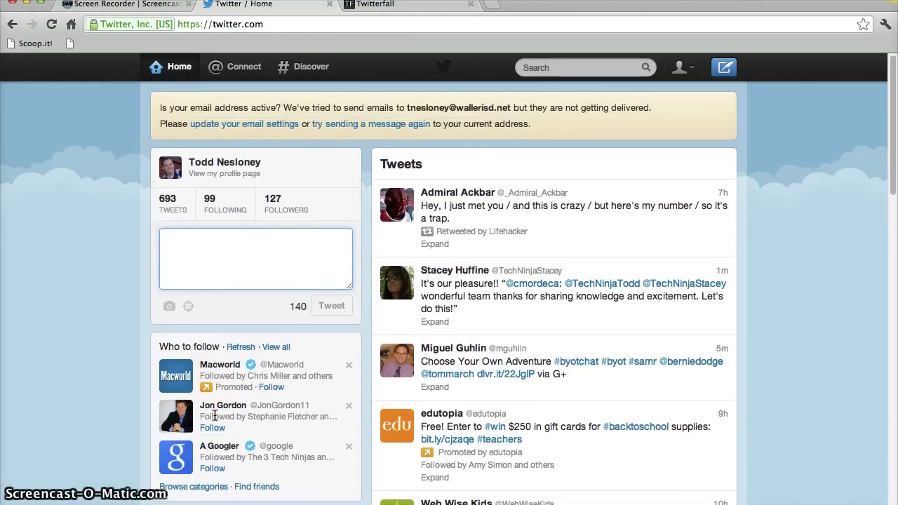
{"action": "scroll", "coordinate": [214, 415], "scroll_direction": "down", "scroll_amount": 1}
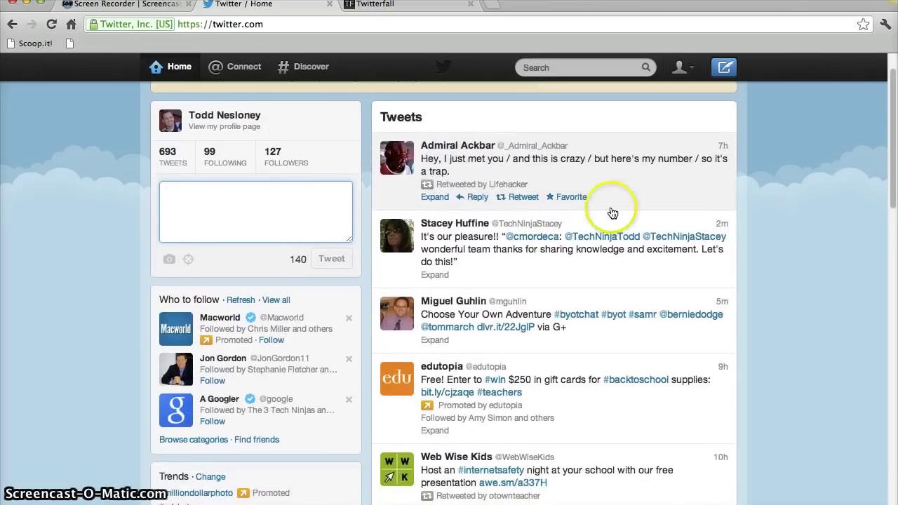
{"action": "scroll", "coordinate": [611, 201], "scroll_direction": "down", "scroll_amount": 3}
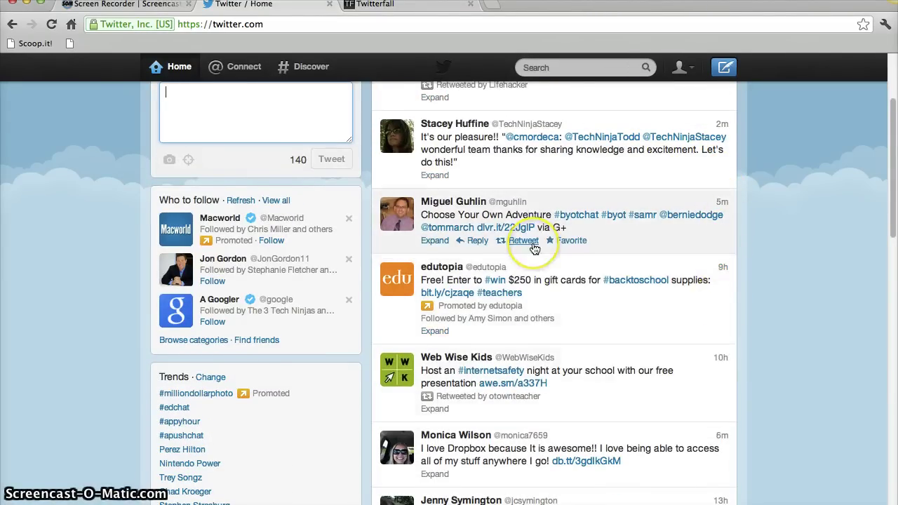
{"action": "scroll", "coordinate": [530, 263], "scroll_direction": "up", "scroll_amount": 3}
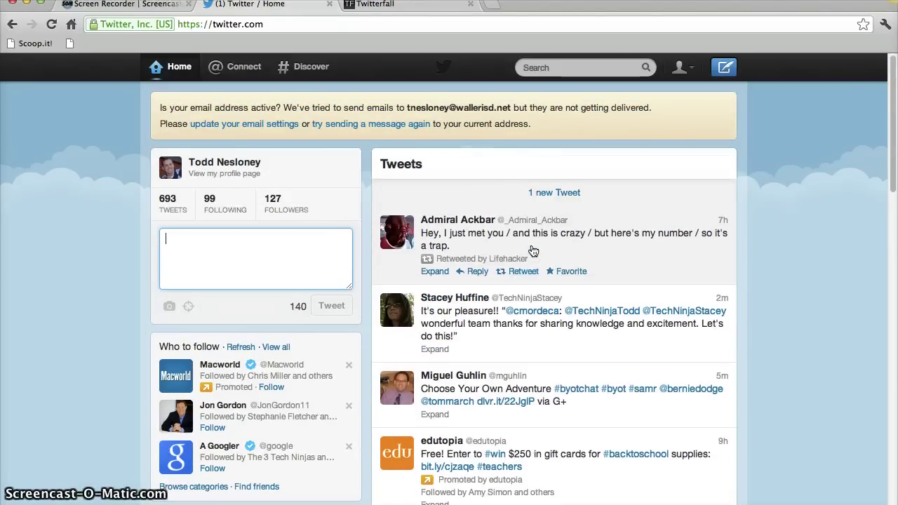
{"action": "left_click", "coordinate": [531, 246]}
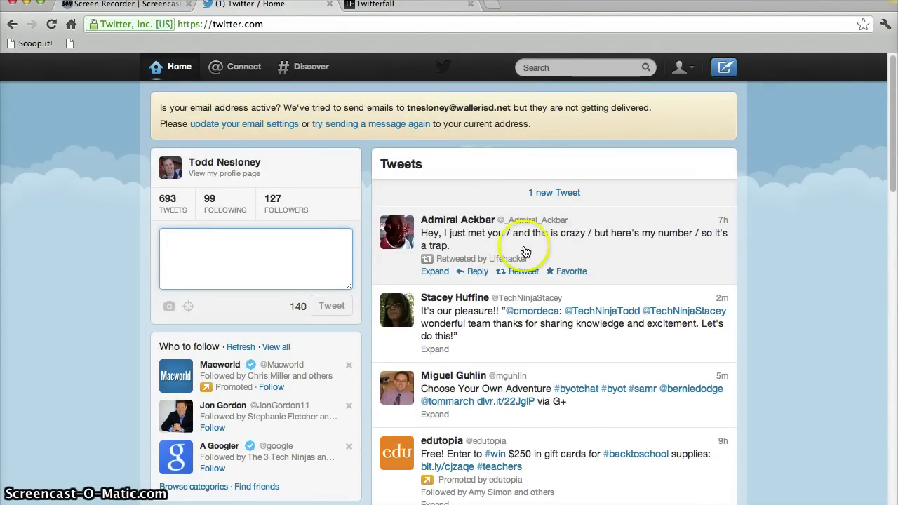
{"action": "left_click", "coordinate": [219, 241]}
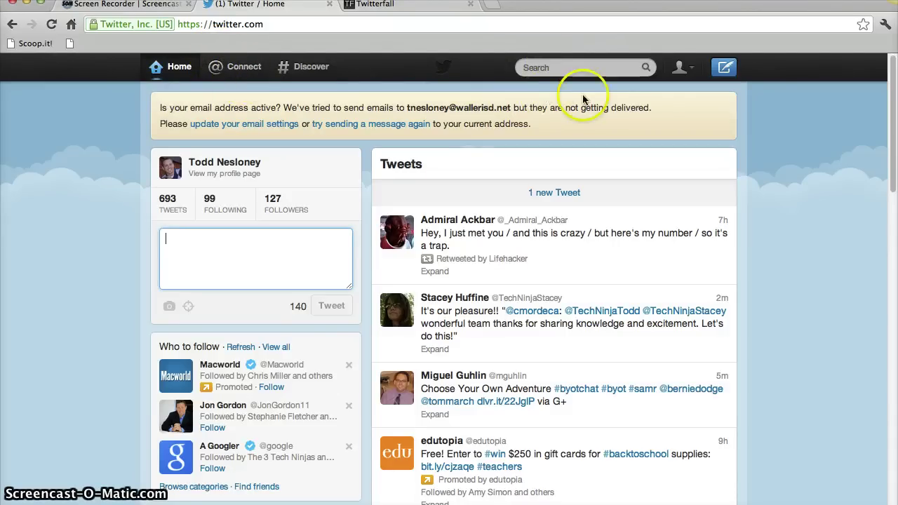
Search for a person by name, then preview and close their profile summary.
{"action": "left_click", "coordinate": [562, 67]}
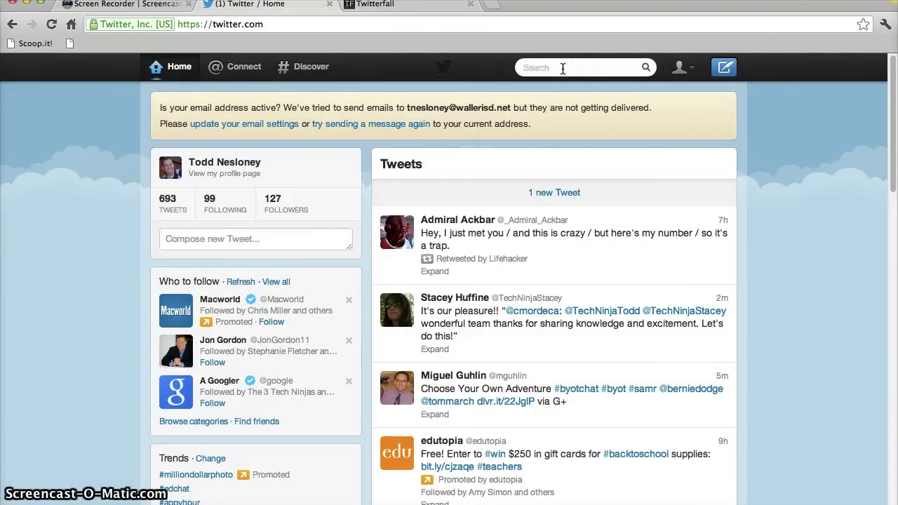
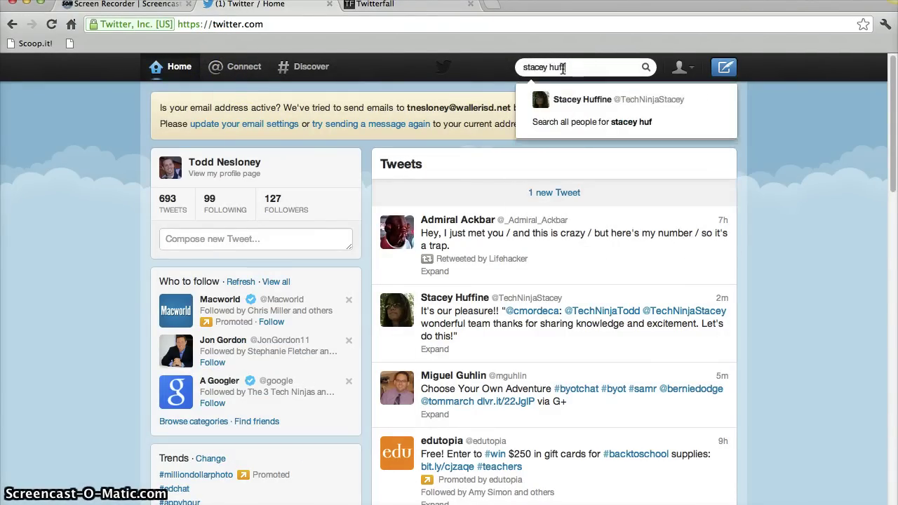
{"action": "key", "text": "Return"}
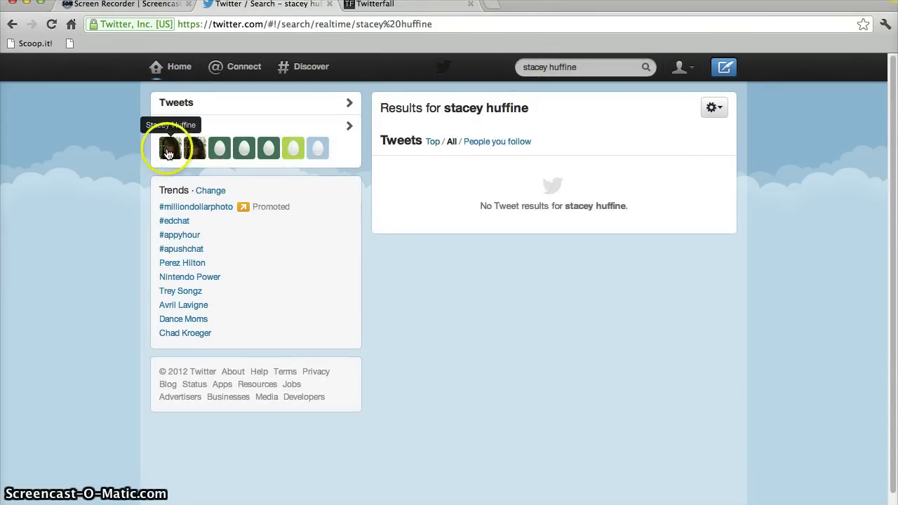
{"action": "left_click", "coordinate": [168, 150]}
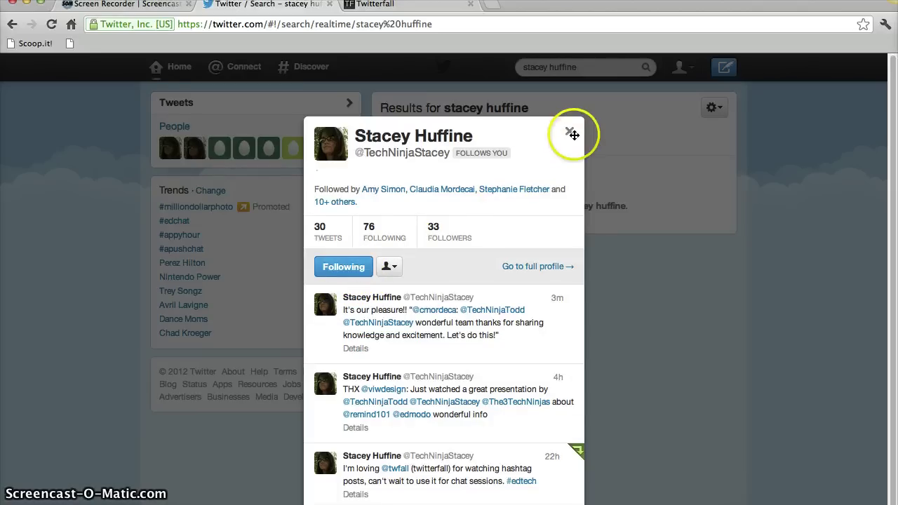
{"action": "left_click", "coordinate": [569, 133]}
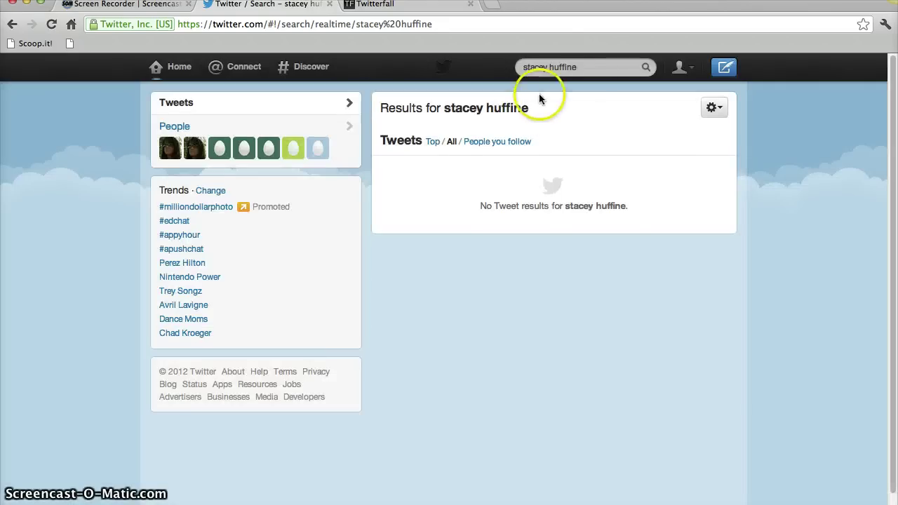
Replace the search with the actor's name to list matching people, images and tweets.
{"action": "left_click", "coordinate": [591, 69]}
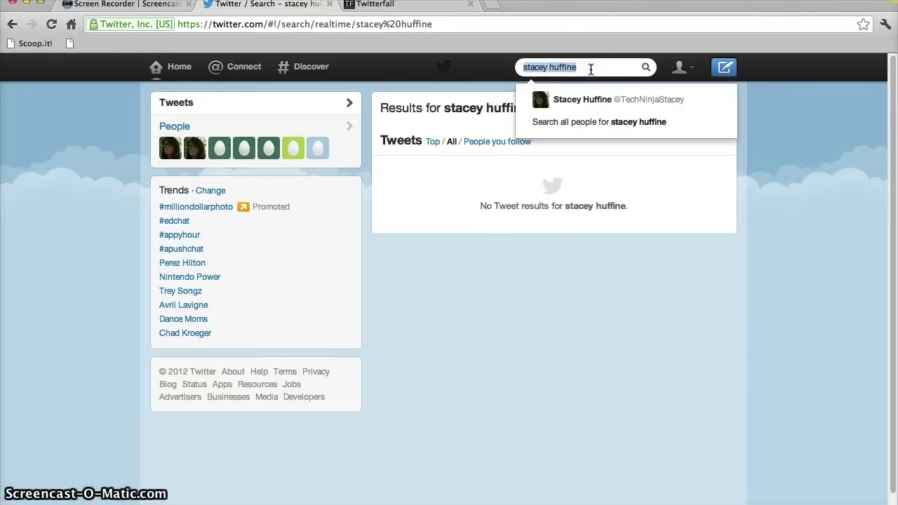
{"action": "type", "text": "johnny "}
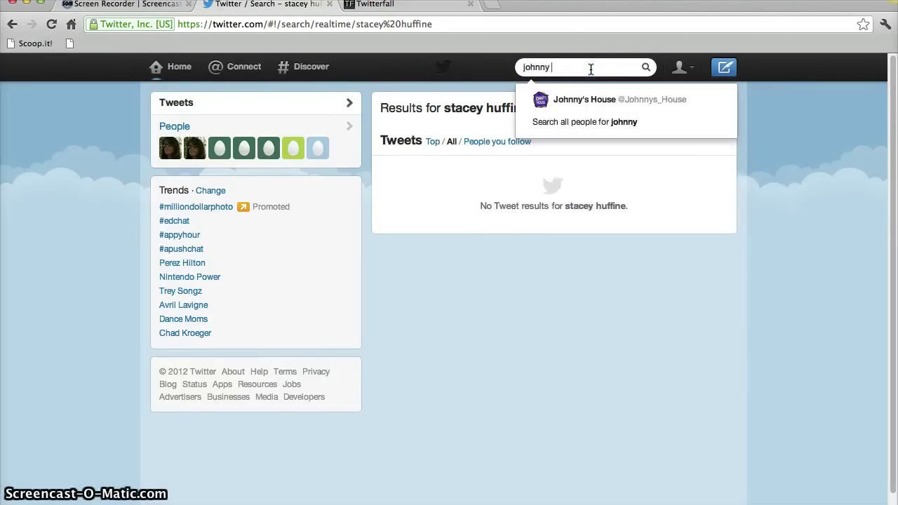
{"action": "type", "text": "depp"}
{"action": "key", "text": "Return"}
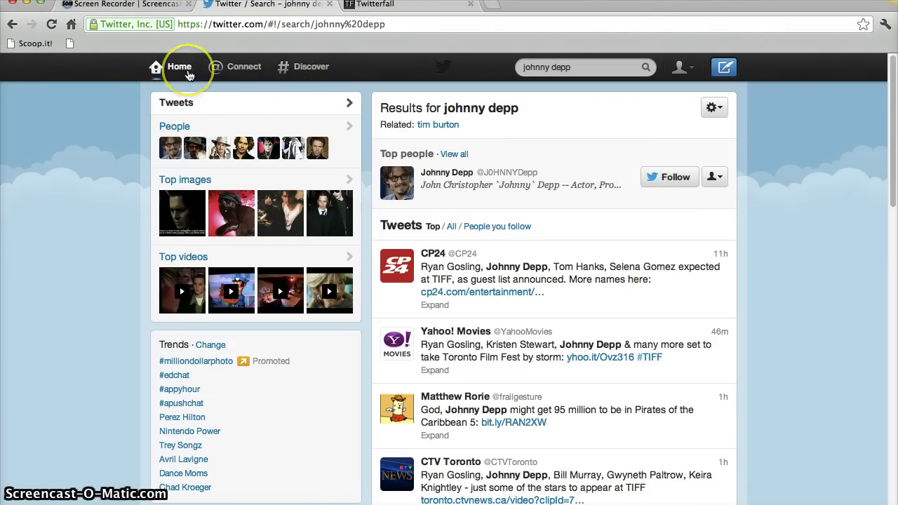
Return to the Home timeline and select the #CorsicanaISD volleyball tweet to reveal its actions.
{"action": "left_click", "coordinate": [187, 75]}
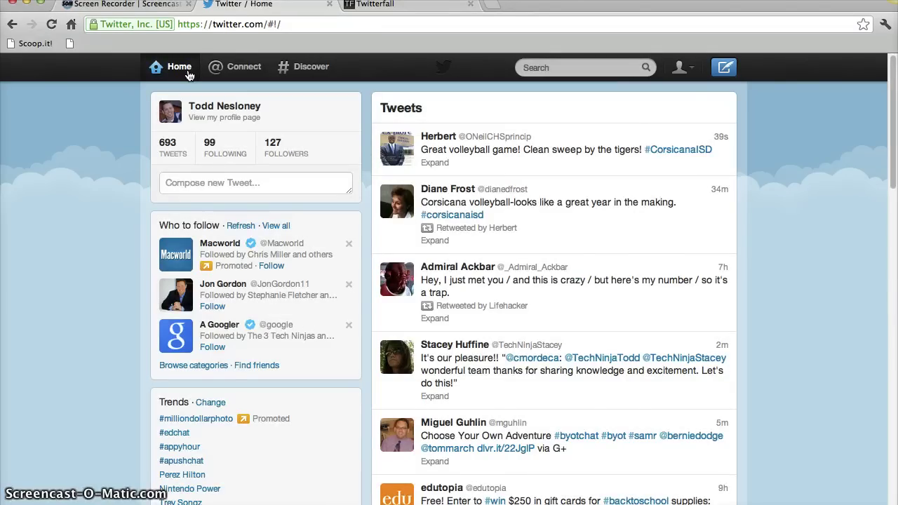
{"action": "left_click", "coordinate": [618, 234]}
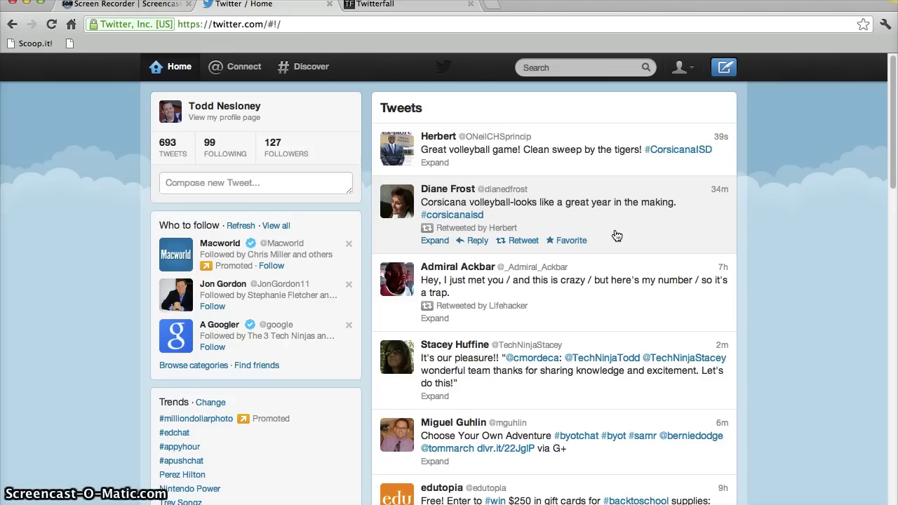
{"action": "left_click", "coordinate": [267, 194]}
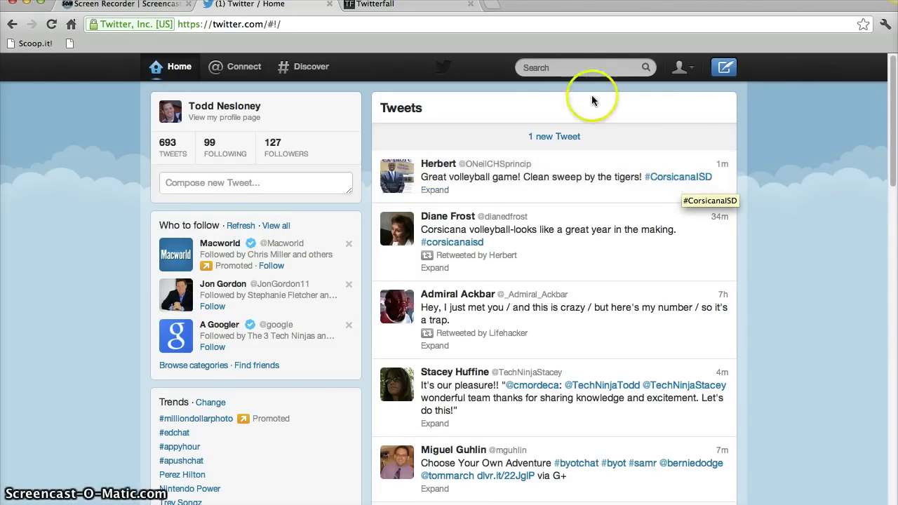
Search for #txed and narrow the results to people you follow.
{"action": "left_click", "coordinate": [559, 69]}
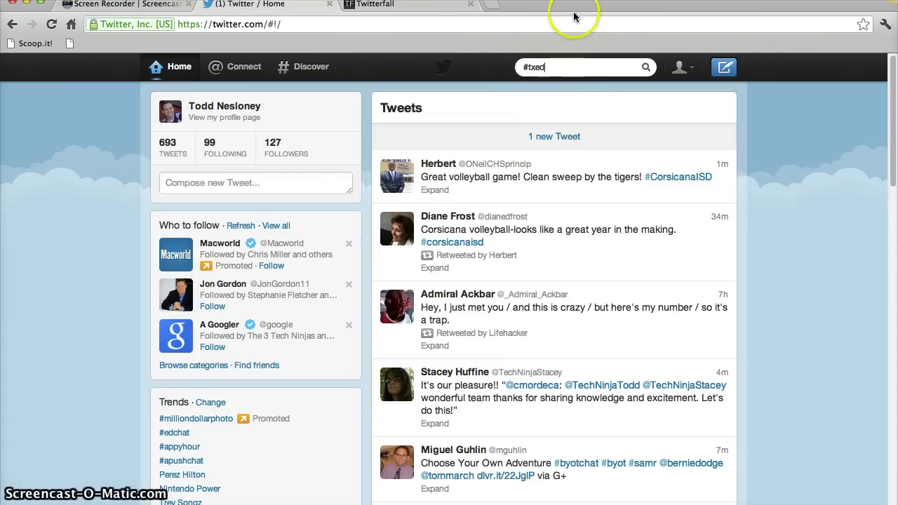
{"action": "key", "text": "Return"}
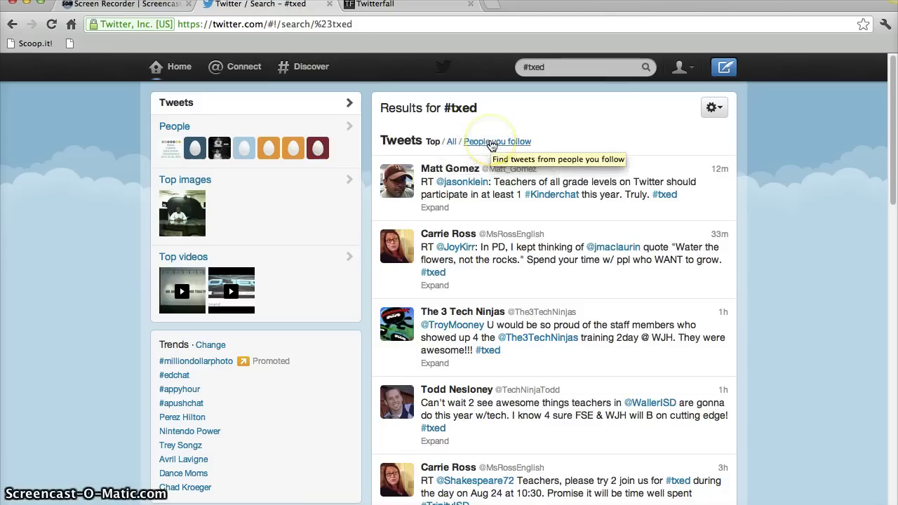
{"action": "left_click", "coordinate": [492, 147]}
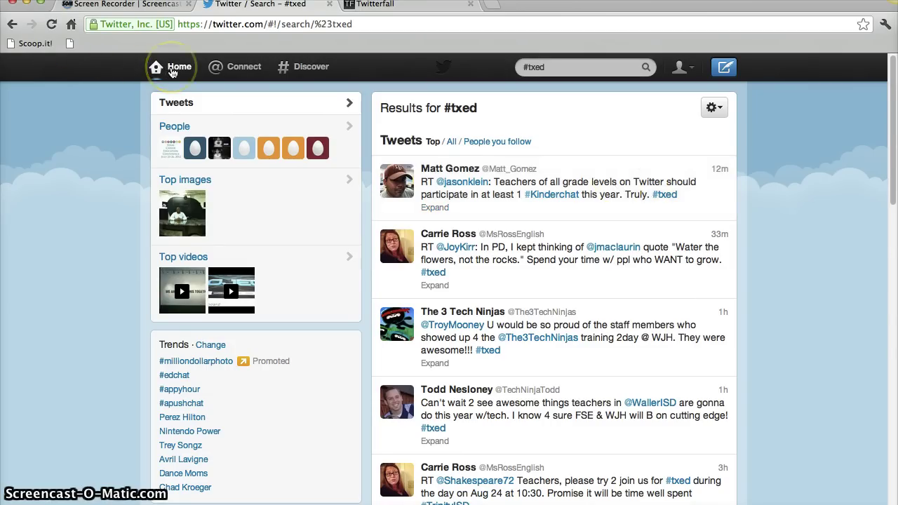
Post 'Recording my first screencast about Twitter for employees at' the district mention, plus '! #txed #edtech'.
{"action": "left_click", "coordinate": [175, 68]}
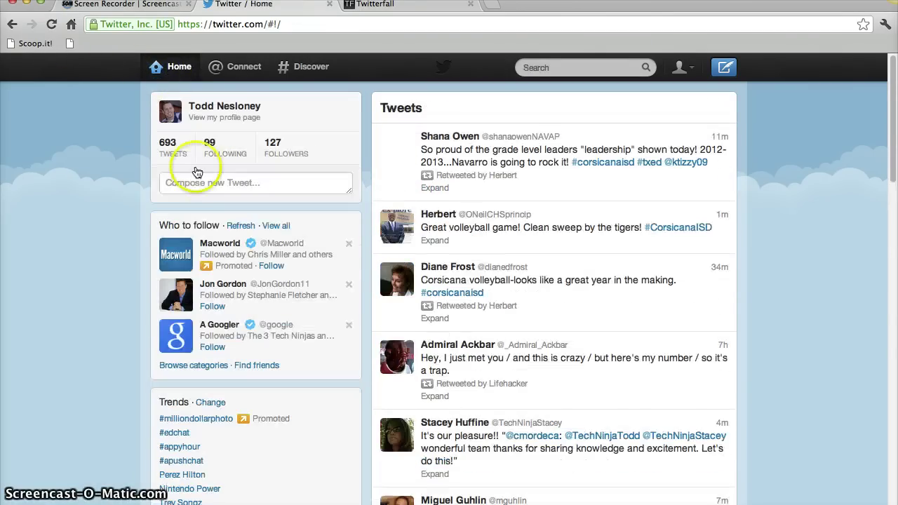
{"action": "left_click", "coordinate": [195, 181]}
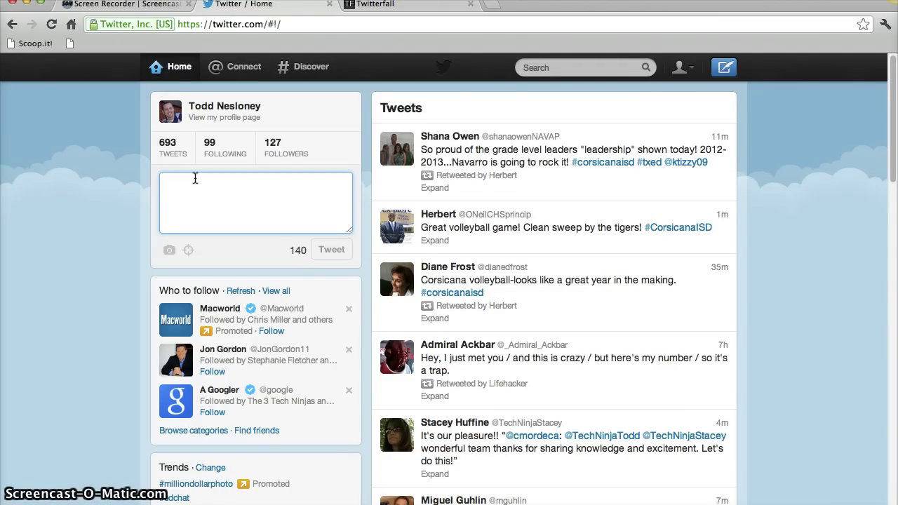
{"action": "type", "text": "Reco"}
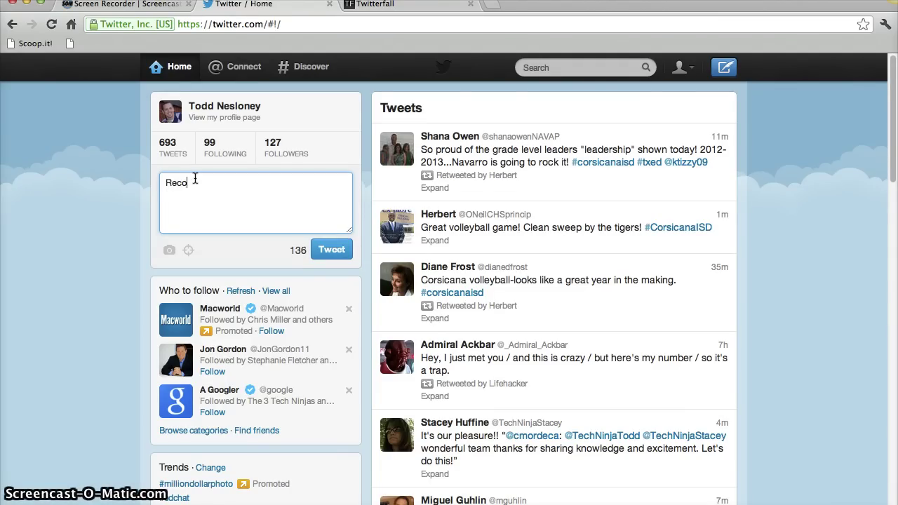
{"action": "type", "text": "rding my first screencast"}
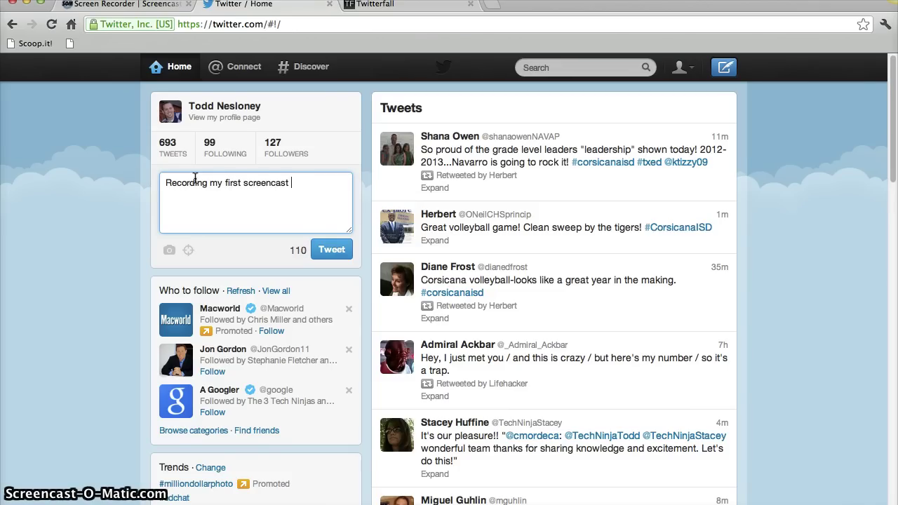
{"action": "type", "text": " about Twitter fo"}
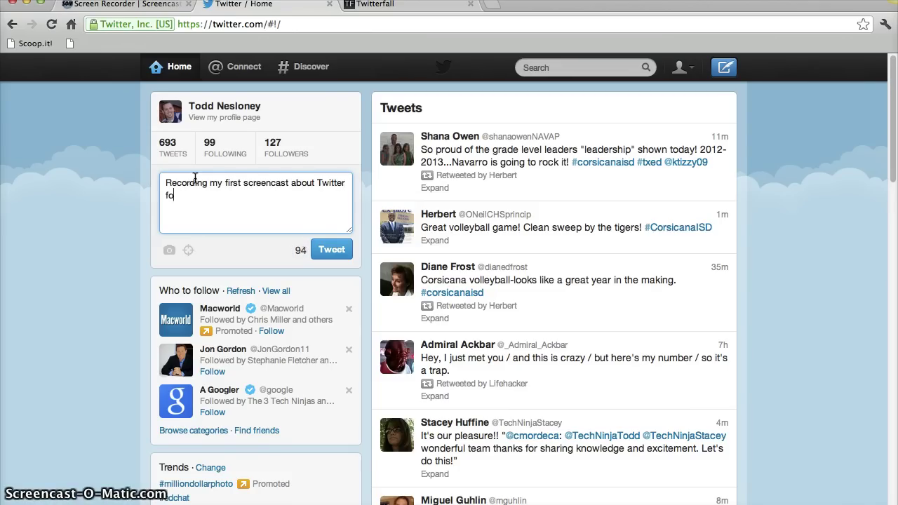
{"action": "type", "text": "r employees at "}
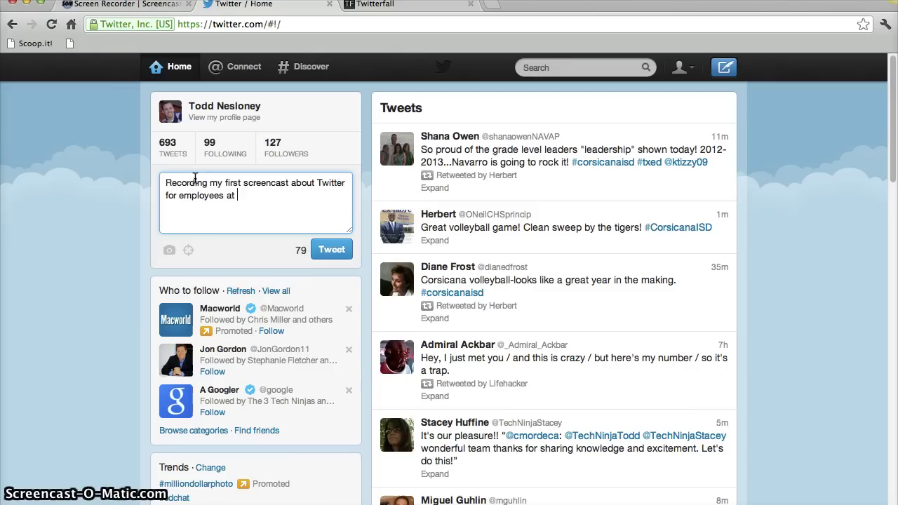
{"action": "key", "text": "BackSpace"}
{"action": "key", "text": "BackSpace"}
{"action": "key", "text": "BackSpace"}
{"action": "type", "text": "@WIS"}
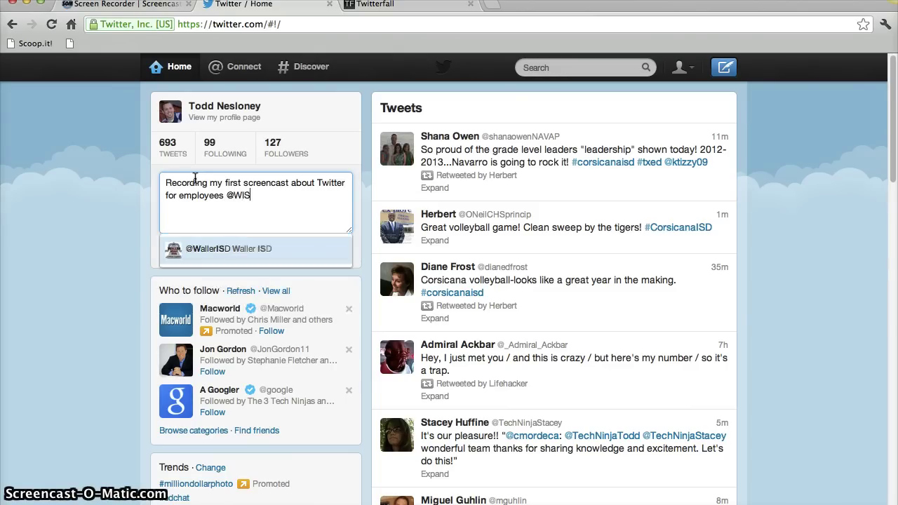
{"action": "type", "text": "D"}
{"action": "key", "text": "BackSpace"}
{"action": "key", "text": "BackSpace"}
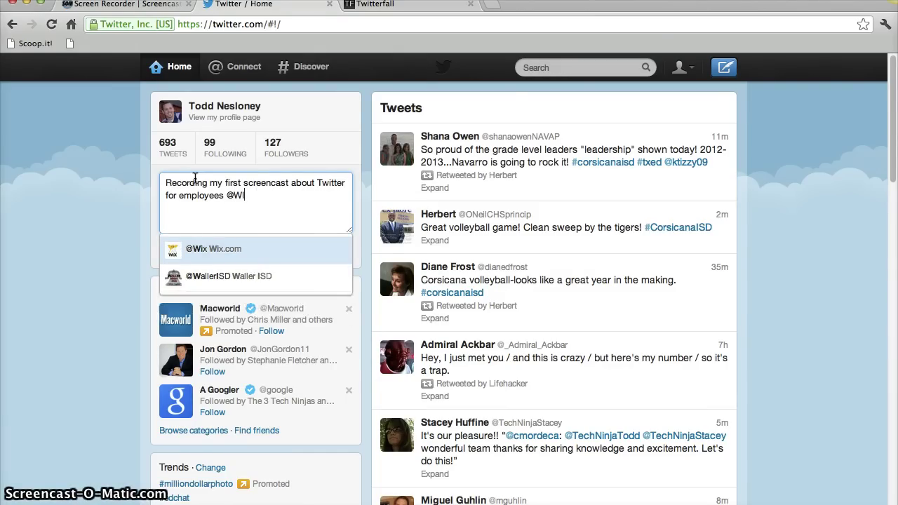
{"action": "key", "text": "Down"}
{"action": "key", "text": "Return"}
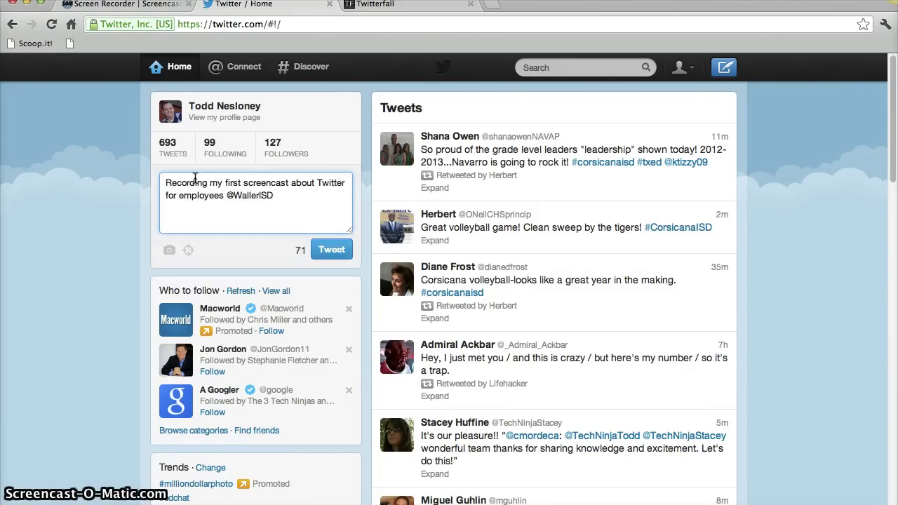
{"action": "key", "text": "BackSpace"}
{"action": "type", "text": "!  #txed #edtech"}
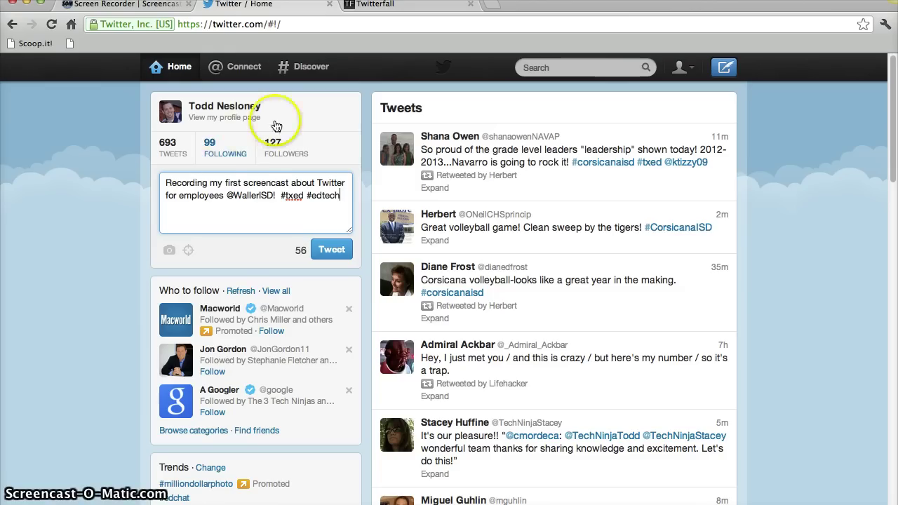
{"action": "left_click", "coordinate": [331, 249]}
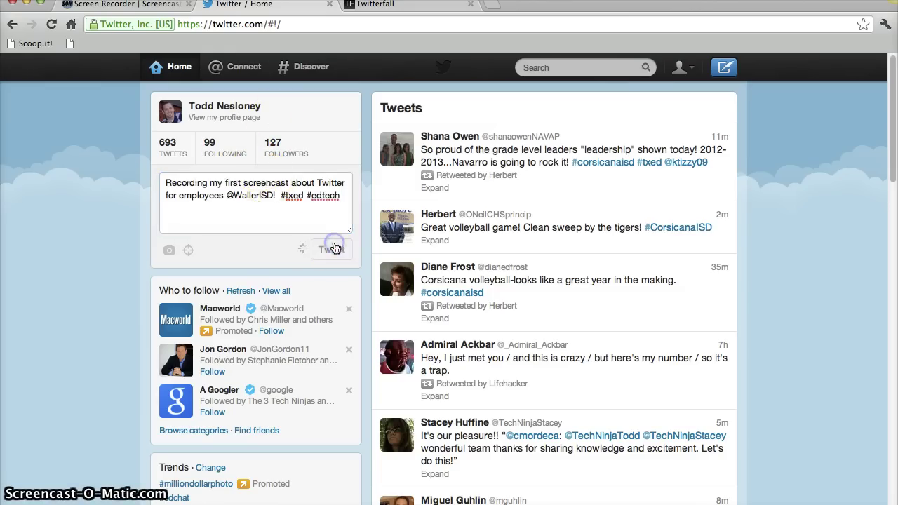
{"action": "scroll", "coordinate": [335, 248], "scroll_direction": "up", "scroll_amount": 2}
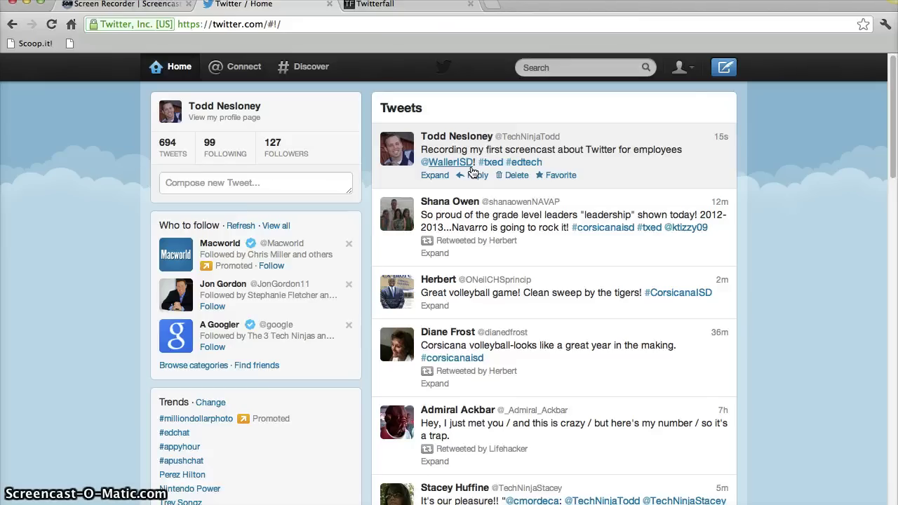
{"action": "left_click", "coordinate": [248, 177]}
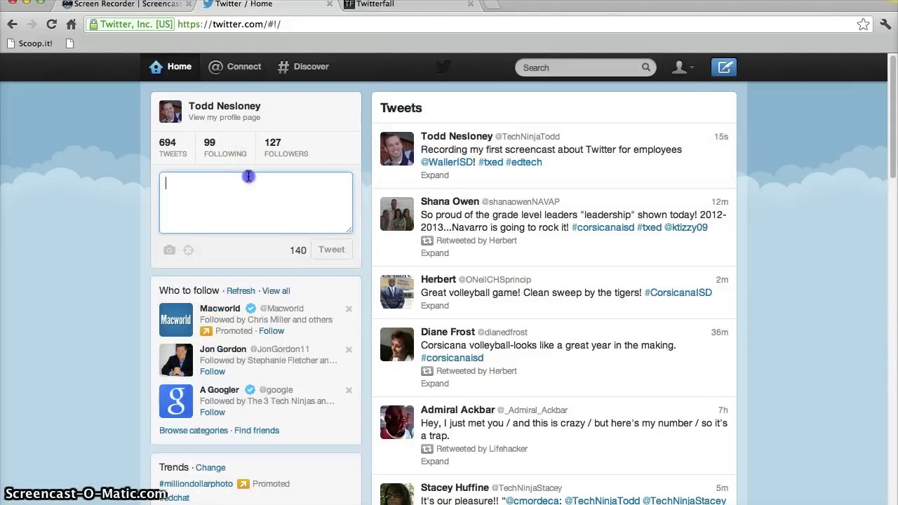
{"action": "type", "text": "@"}
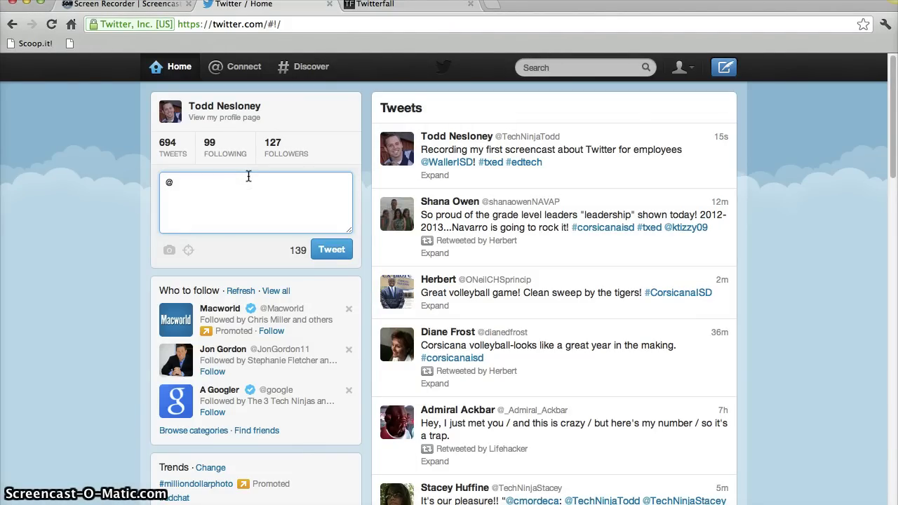
{"action": "type", "text": "tech"}
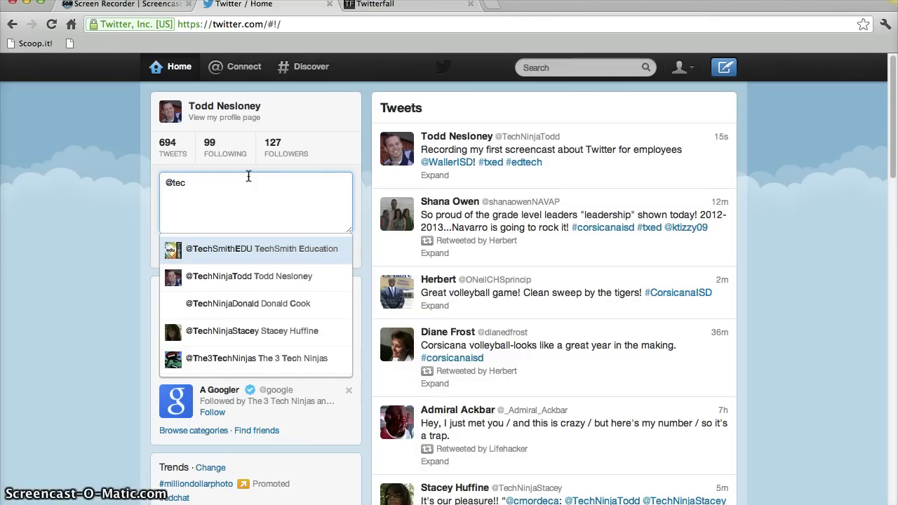
{"action": "key", "text": "Down"}
{"action": "key", "text": "Down"}
{"action": "key", "text": "Down"}
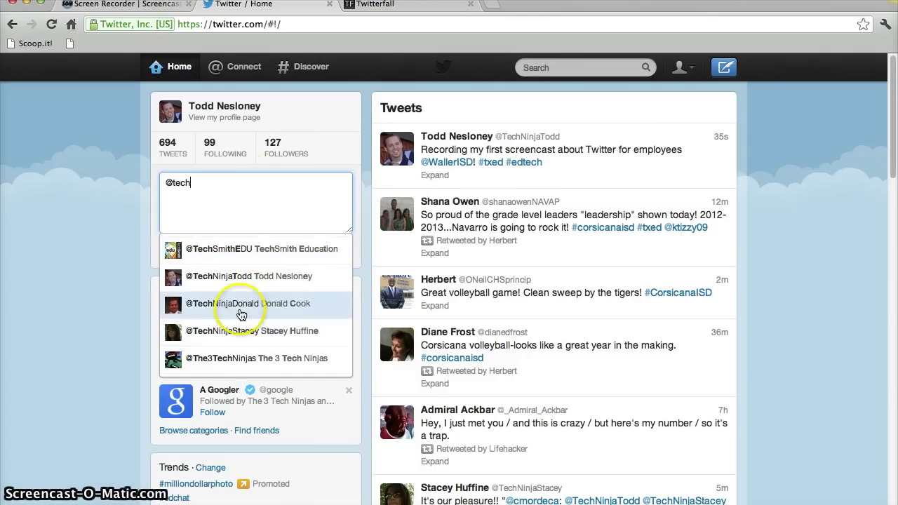
{"action": "left_click", "coordinate": [236, 330]}
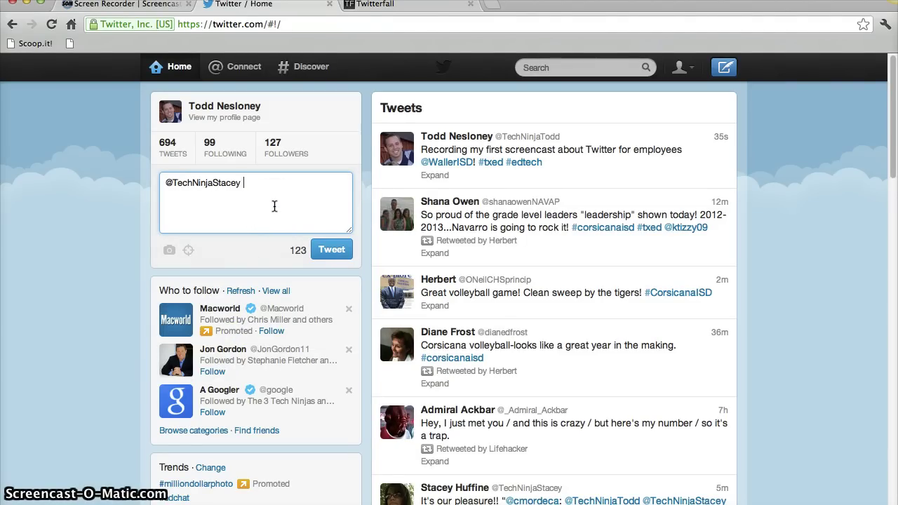
{"action": "key", "text": "BackSpace"}
{"action": "key", "text": "BackSpace"}
{"action": "key", "text": "BackSpace"}
{"action": "key", "text": "BackSpace"}
{"action": "key", "text": "BackSpace"}
{"action": "key", "text": "BackSpace"}
{"action": "key", "text": "BackSpace"}
{"action": "key", "text": "BackSpace"}
{"action": "key", "text": "BackSpace"}
{"action": "key", "text": "BackSpace"}
{"action": "key", "text": "BackSpace"}
{"action": "key", "text": "BackSpace"}
{"action": "key", "text": "BackSpace"}
{"action": "key", "text": "BackSpace"}
{"action": "key", "text": "BackSpace"}
{"action": "key", "text": "BackSpace"}
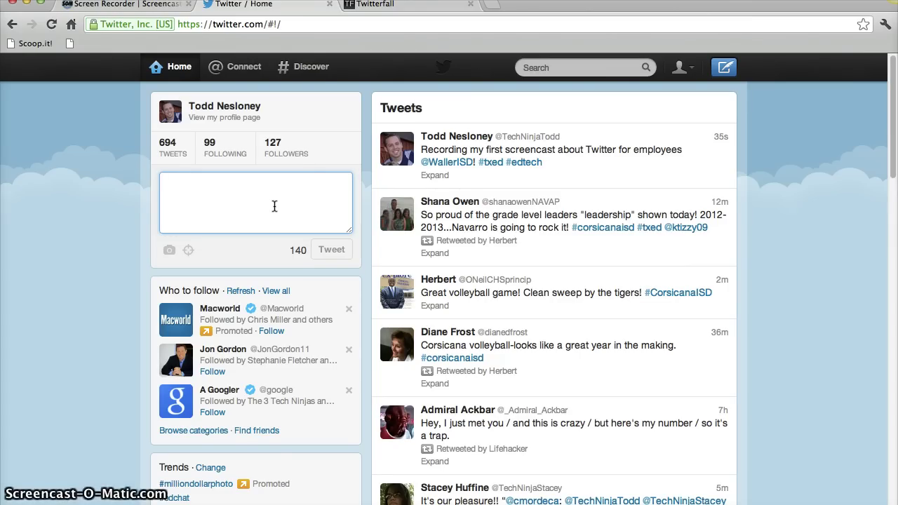
{"action": "left_click", "coordinate": [381, 50]}
{"action": "left_click", "coordinate": [305, 66]}
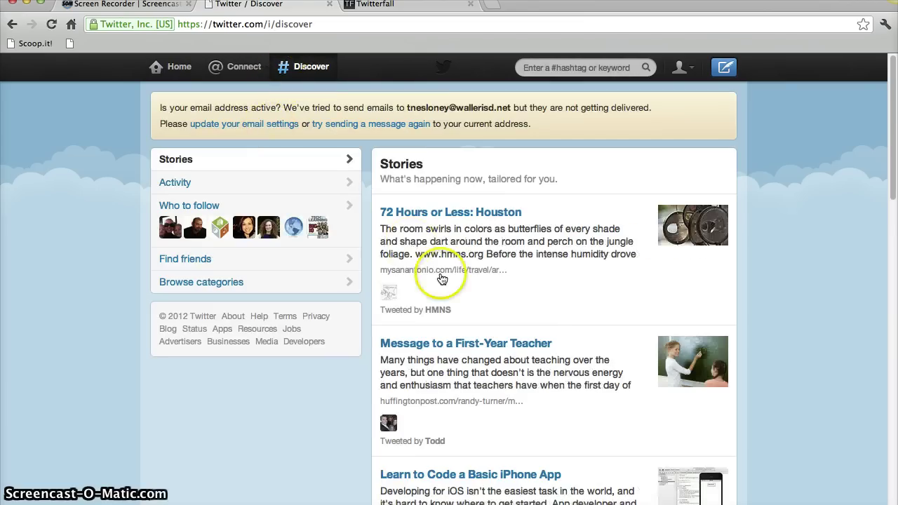
Open Connect and scroll through the Interactions list of mentions, new followers and retweets.
{"action": "left_click", "coordinate": [230, 73]}
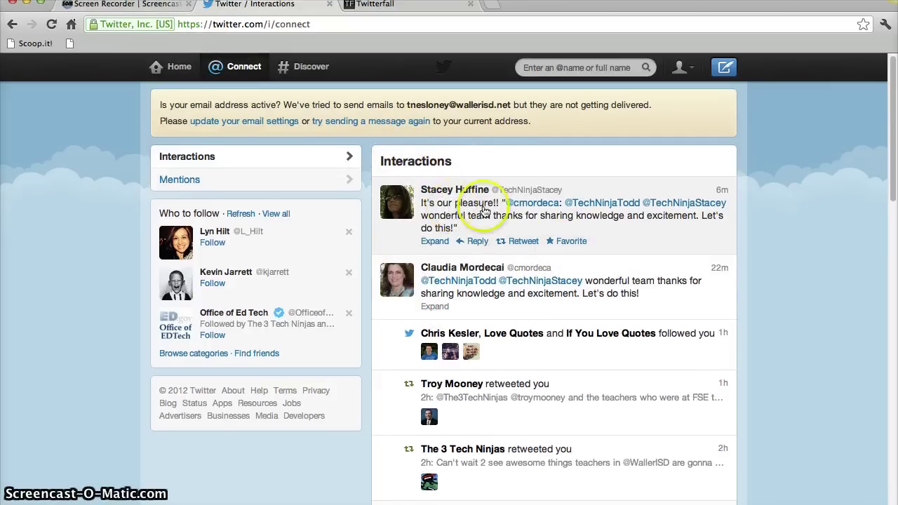
{"action": "scroll", "coordinate": [606, 222], "scroll_direction": "down", "scroll_amount": 1}
{"action": "scroll", "coordinate": [607, 221], "scroll_direction": "down", "scroll_amount": 4}
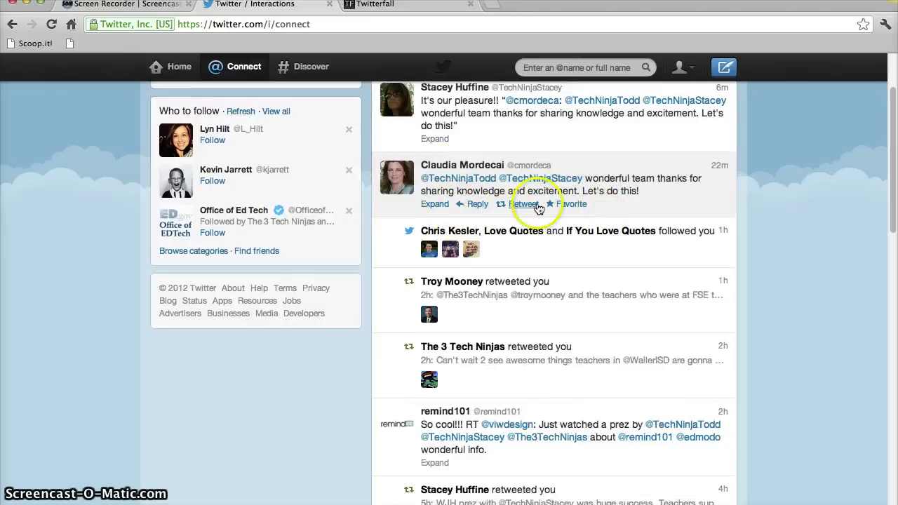
{"action": "scroll", "coordinate": [537, 208], "scroll_direction": "down", "scroll_amount": 5}
{"action": "scroll", "coordinate": [527, 200], "scroll_direction": "up", "scroll_amount": 3}
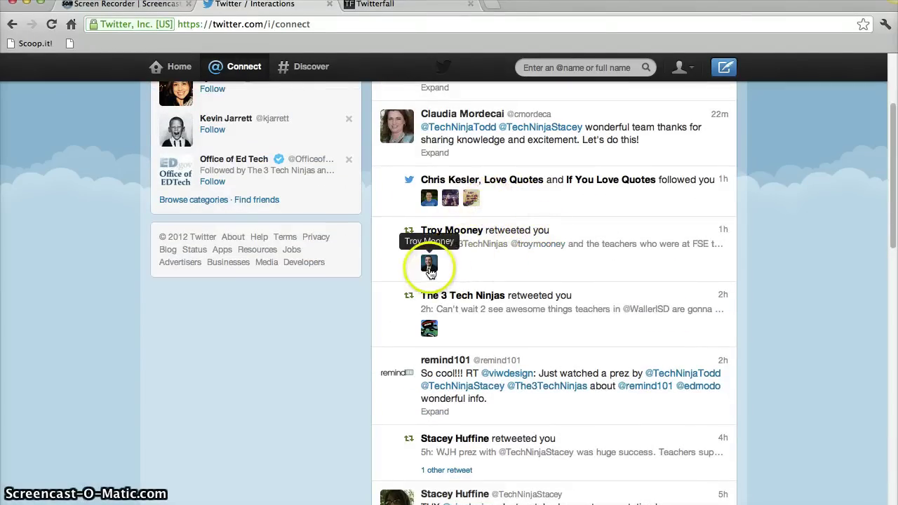
{"action": "scroll", "coordinate": [383, 272], "scroll_direction": "up", "scroll_amount": 1}
{"action": "scroll", "coordinate": [383, 272], "scroll_direction": "down", "scroll_amount": 2}
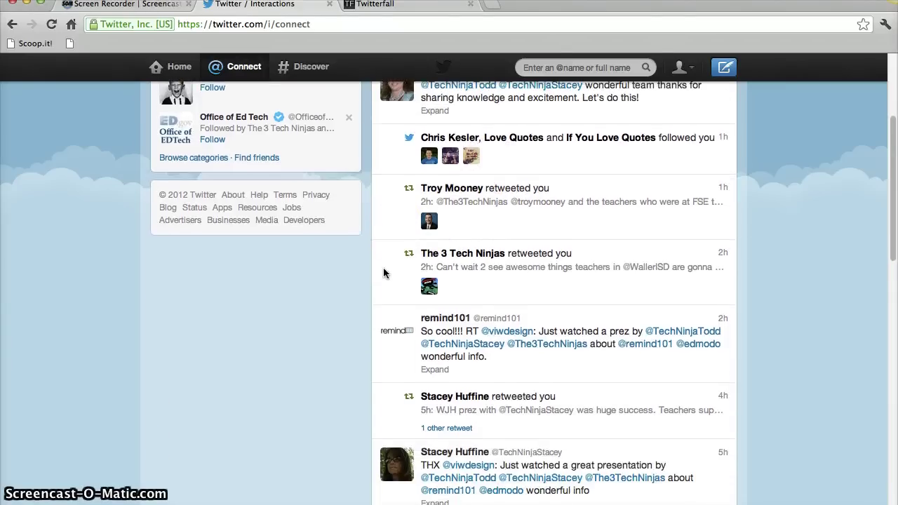
{"action": "scroll", "coordinate": [383, 272], "scroll_direction": "up", "scroll_amount": 5}
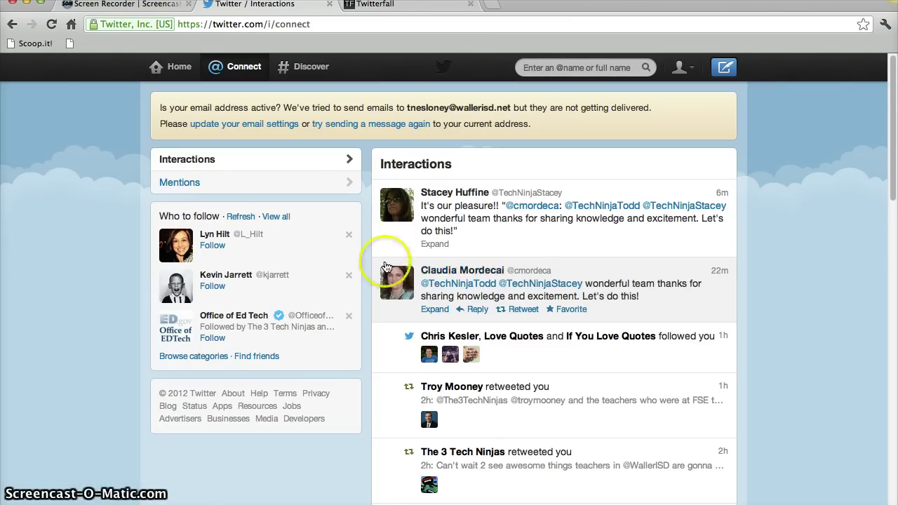
{"action": "left_click", "coordinate": [413, 239]}
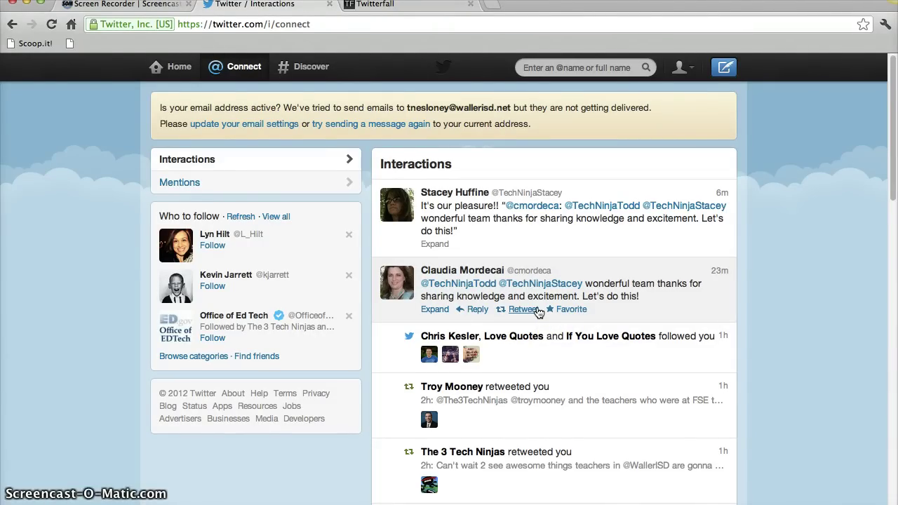
Search #txed from Home, show All tweets, then switch to the Twitterfall tab.
{"action": "left_click", "coordinate": [181, 70]}
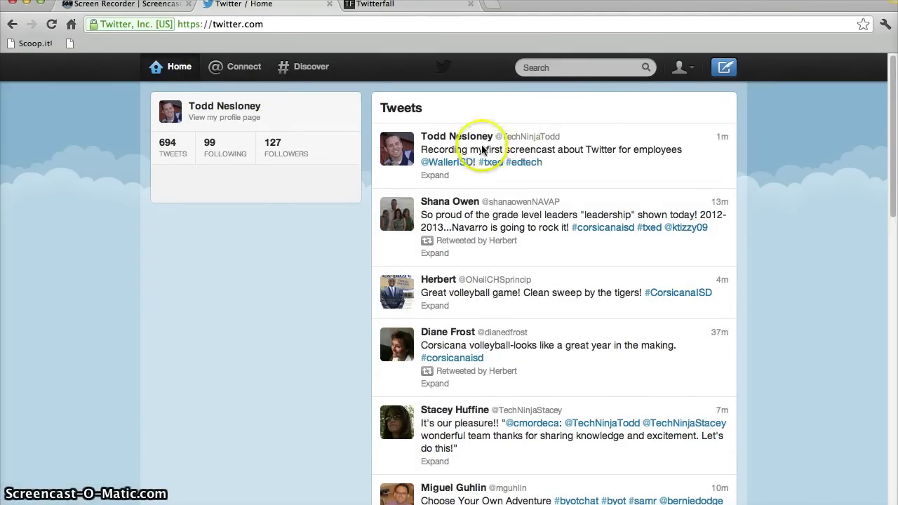
{"action": "scroll", "coordinate": [490, 158], "scroll_direction": "down", "scroll_amount": 2}
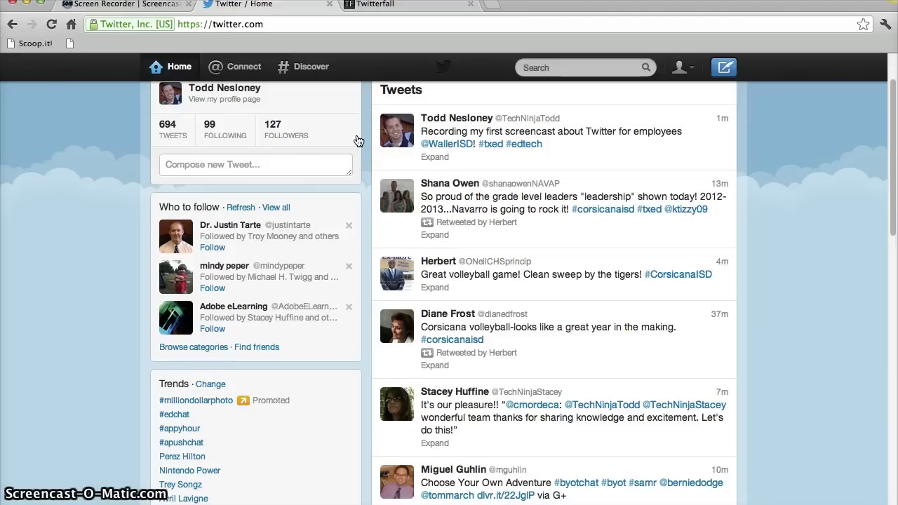
{"action": "left_click", "coordinate": [571, 65]}
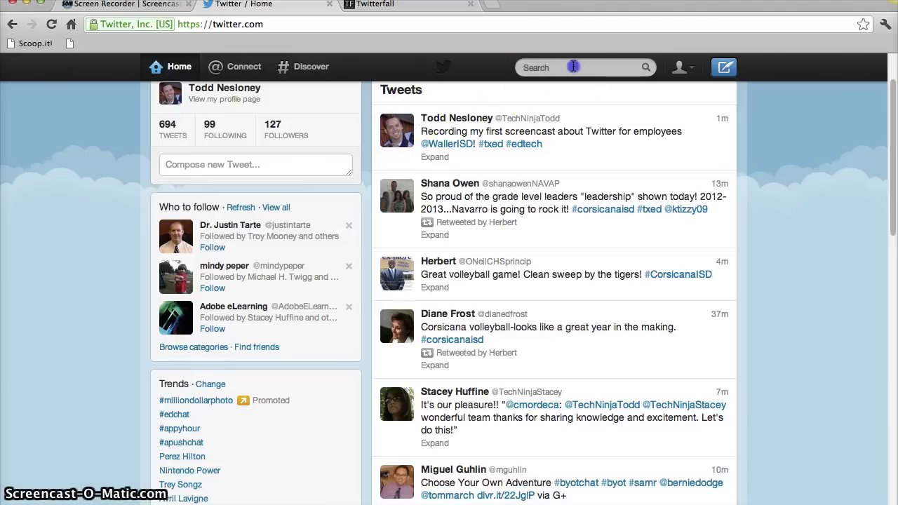
{"action": "type", "text": "#txed"}
{"action": "key", "text": "Return"}
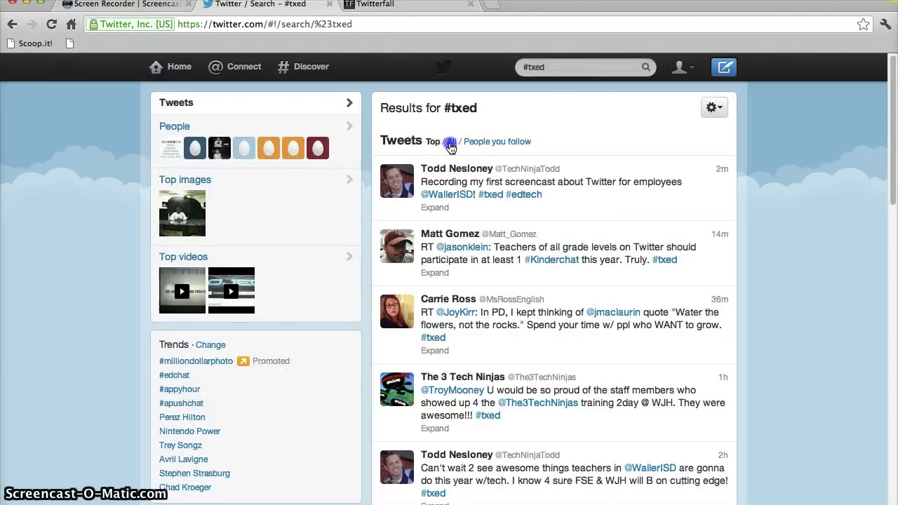
{"action": "left_click", "coordinate": [451, 142]}
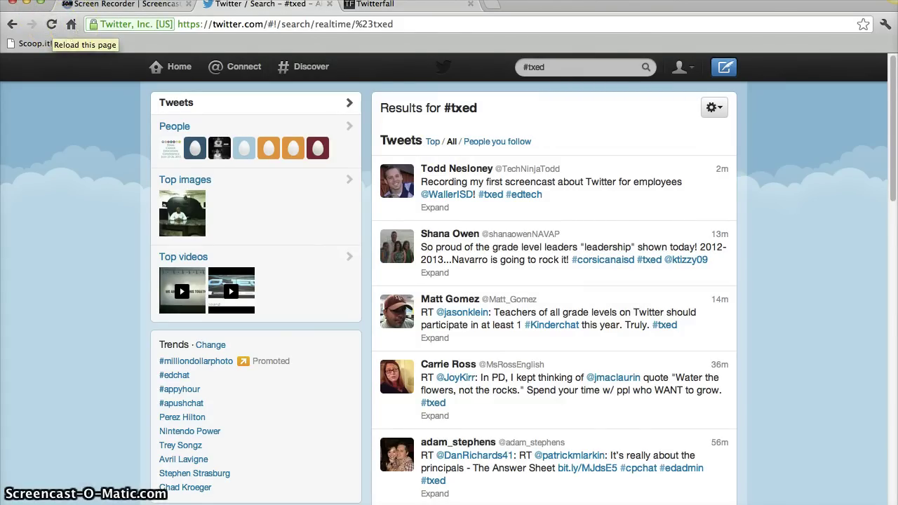
{"action": "left_click", "coordinate": [405, 6]}
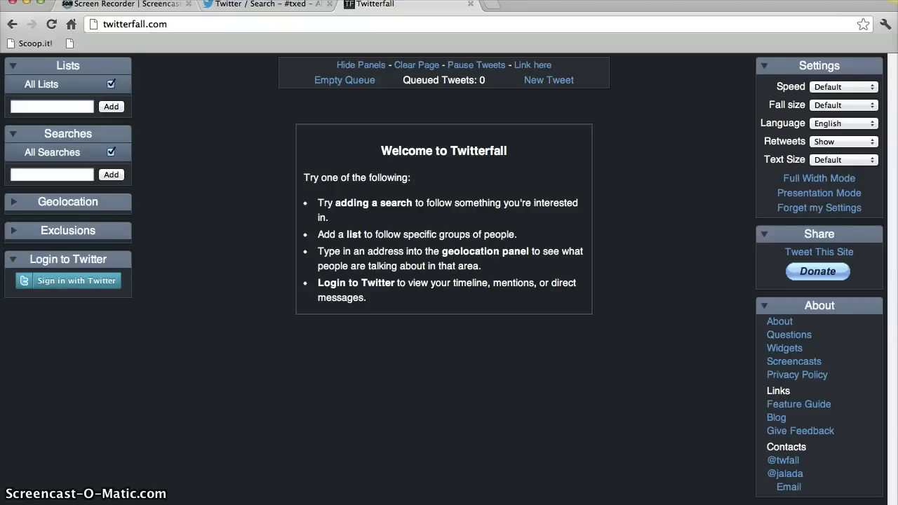
Sign in to Twitterfall with the Twitter account and authorize the app.
{"action": "left_click", "coordinate": [81, 290]}
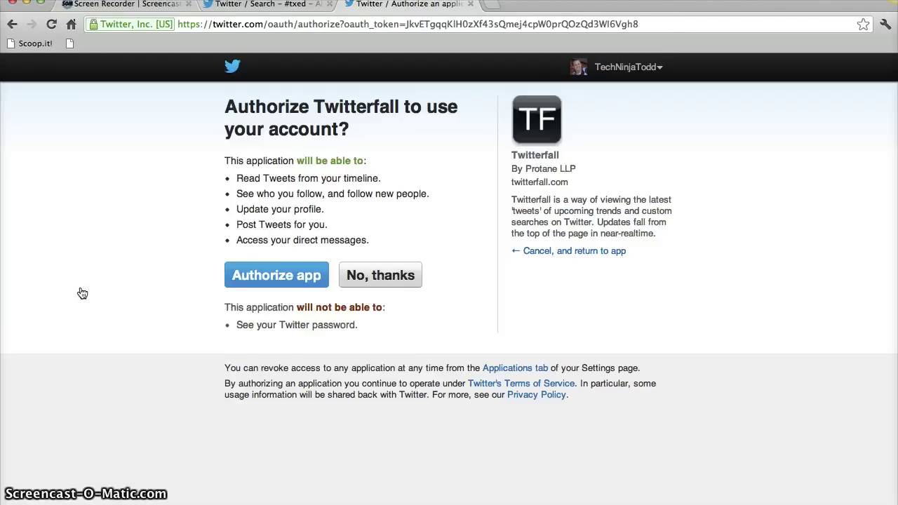
{"action": "left_click", "coordinate": [283, 279]}
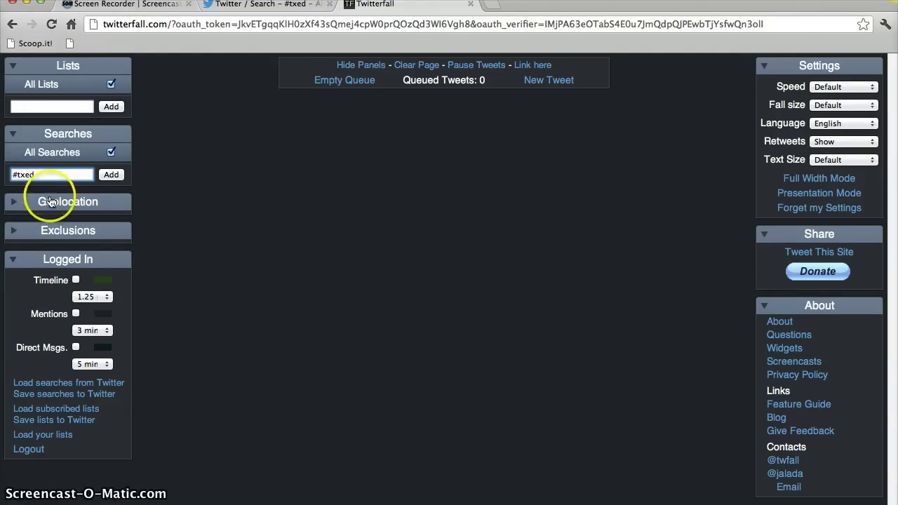
Add #txed as a followed search in Twitterfall and compare it with Twitter's #txed results.
{"action": "left_click", "coordinate": [110, 174]}
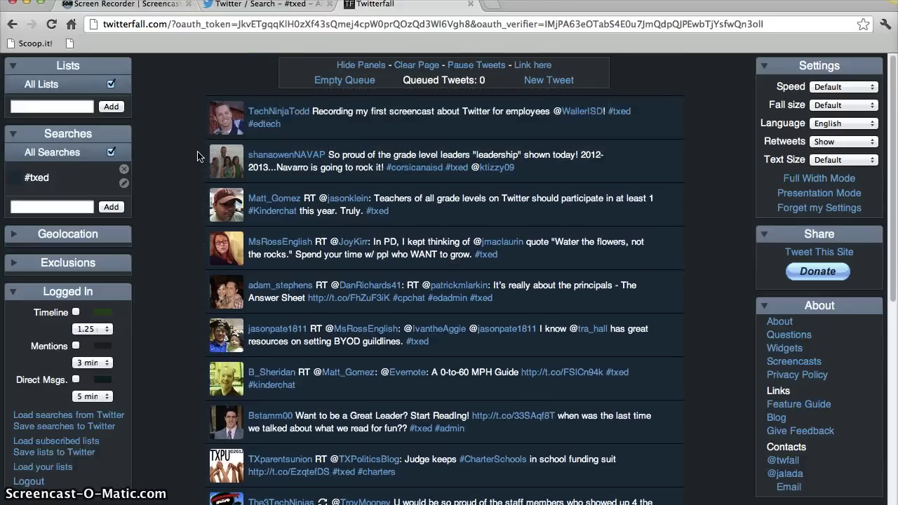
{"action": "left_click", "coordinate": [291, 5]}
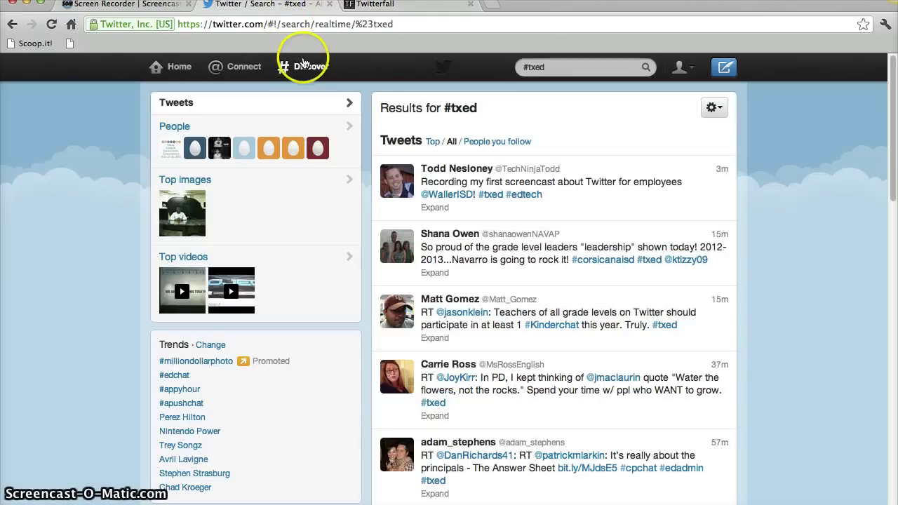
{"action": "left_click", "coordinate": [397, 7]}
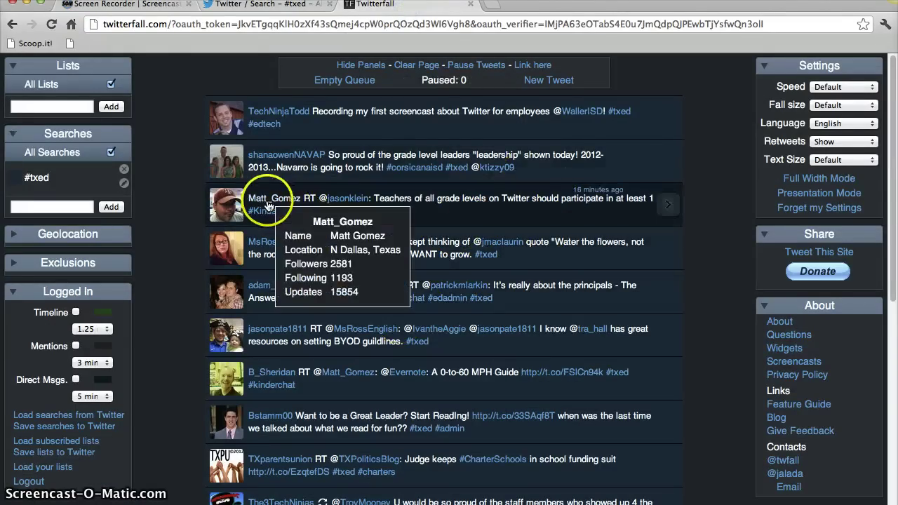
Favorite and retweet the third #txed tweet in the Twitterfall feed.
{"action": "mouse_move", "coordinate": [667, 210]}
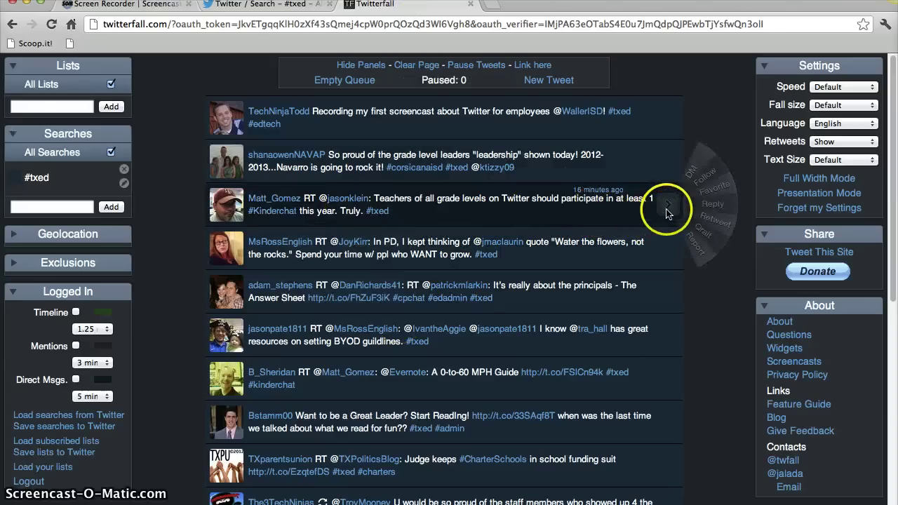
{"action": "left_click", "coordinate": [716, 183]}
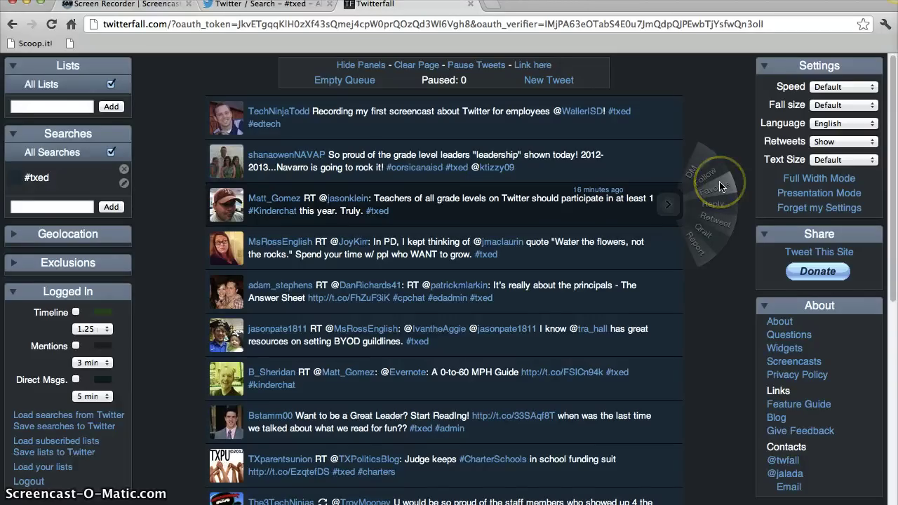
{"action": "left_click", "coordinate": [723, 222]}
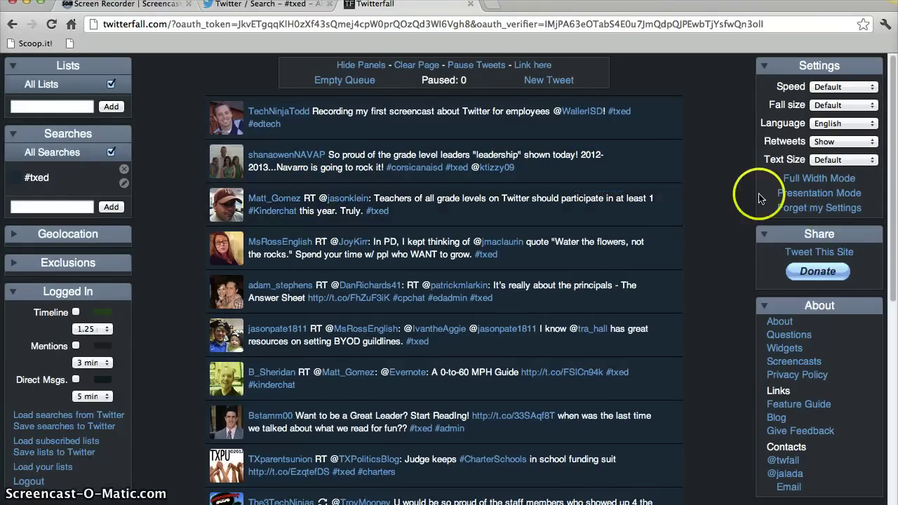
{"action": "mouse_move", "coordinate": [723, 203]}
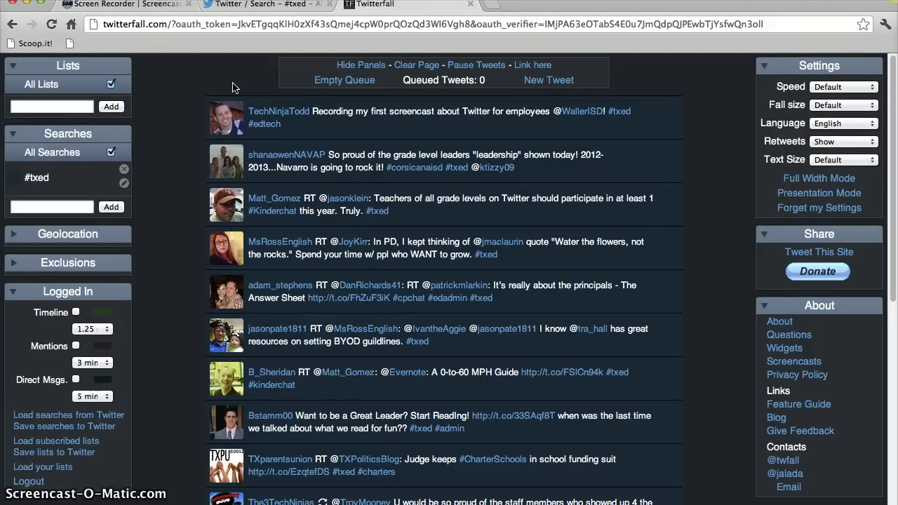
{"action": "left_click", "coordinate": [548, 81]}
{"action": "left_click", "coordinate": [451, 94]}
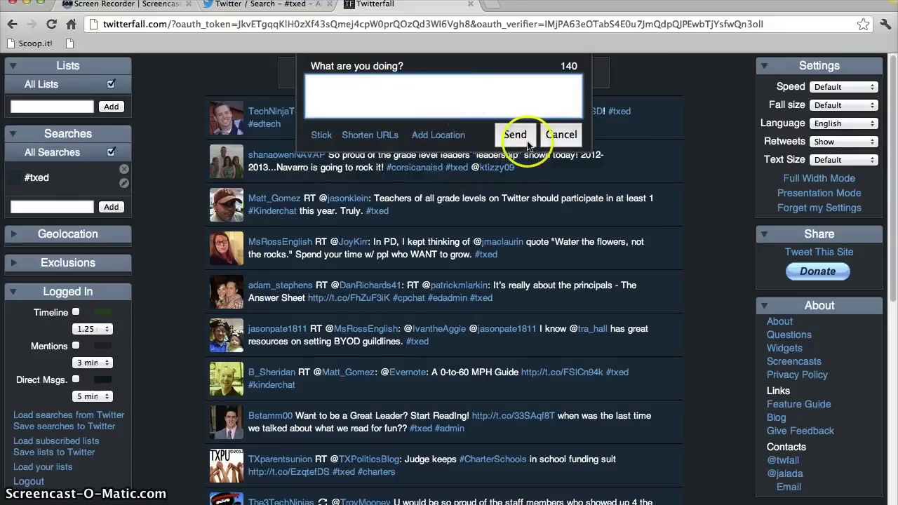
{"action": "left_click", "coordinate": [556, 141]}
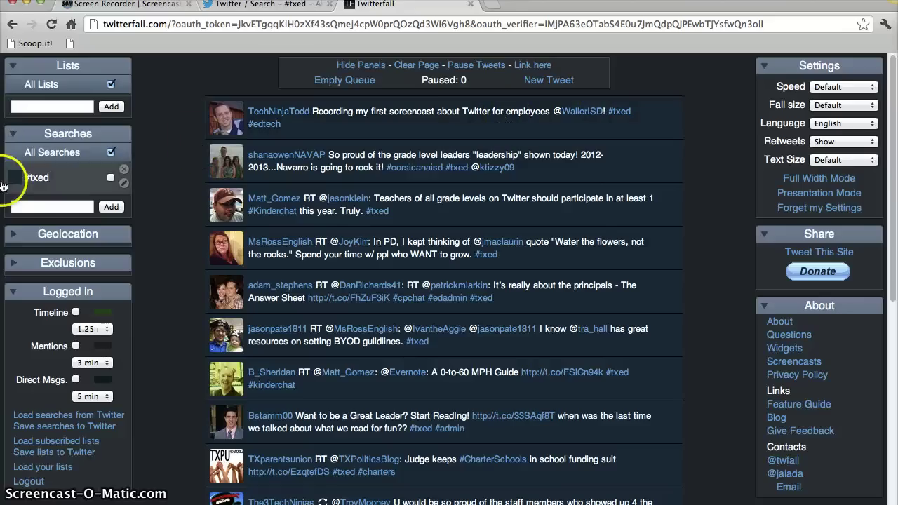
Add a #flipclass search to Twitterfall's Searches, then remove it again.
{"action": "left_click", "coordinate": [58, 208]}
{"action": "type", "text": "#"}
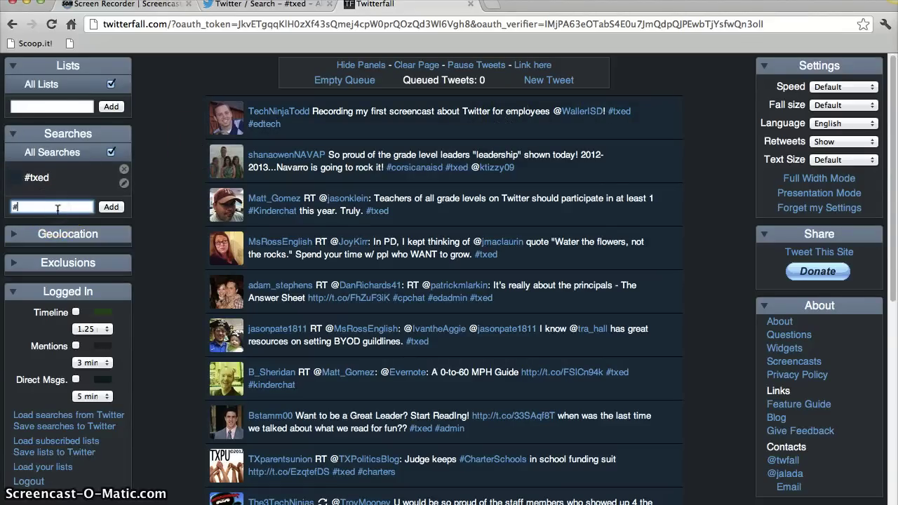
{"action": "type", "text": "flippcl"}
{"action": "key", "text": "BackSpace"}
{"action": "key", "text": "BackSpace"}
{"action": "type", "text": "class"}
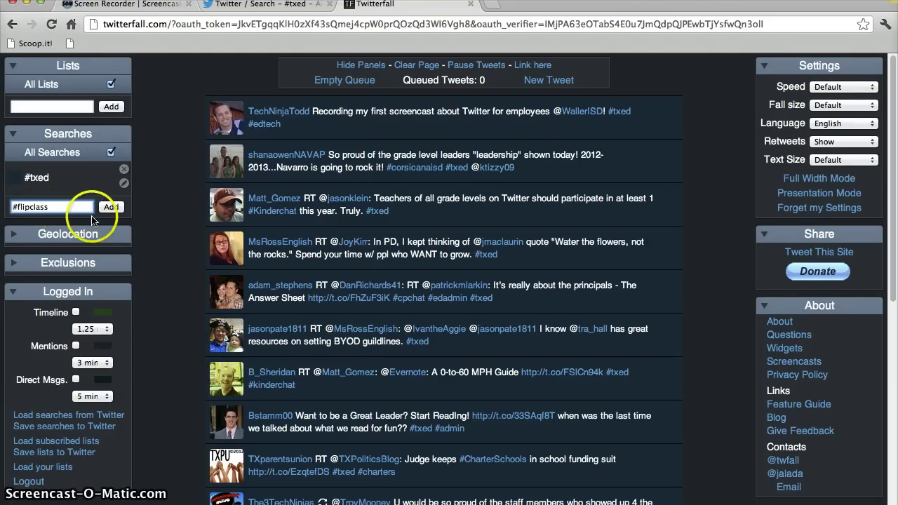
{"action": "left_click", "coordinate": [111, 207]}
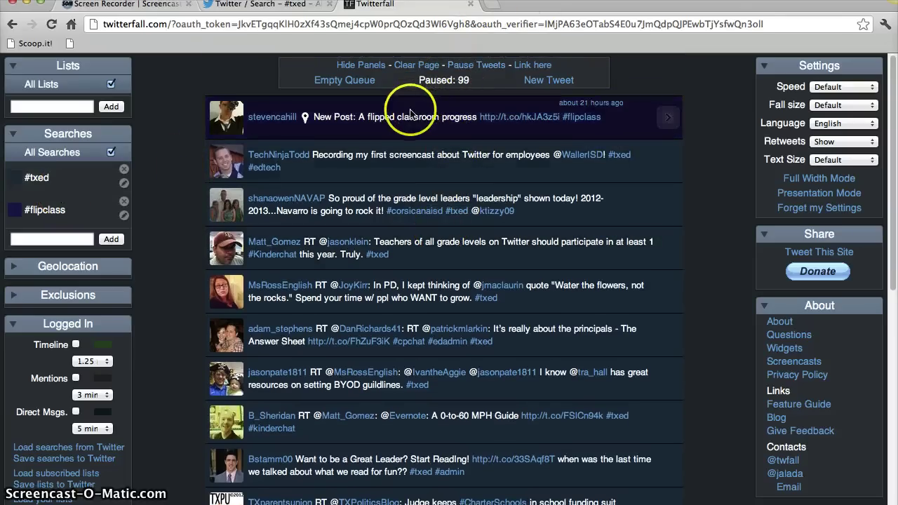
{"action": "left_click", "coordinate": [123, 203]}
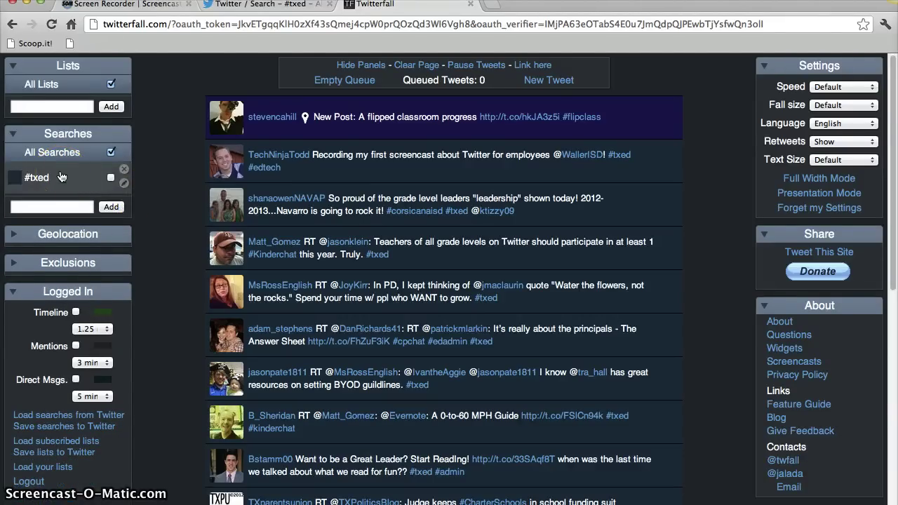
Close Twitterfall and go from the Home timeline to your own profile page.
{"action": "left_click", "coordinate": [473, 5]}
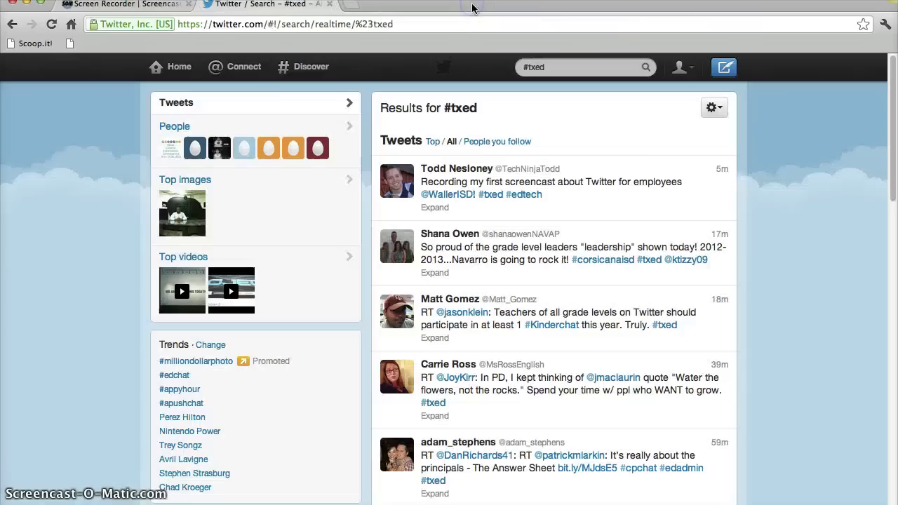
{"action": "left_click", "coordinate": [175, 79]}
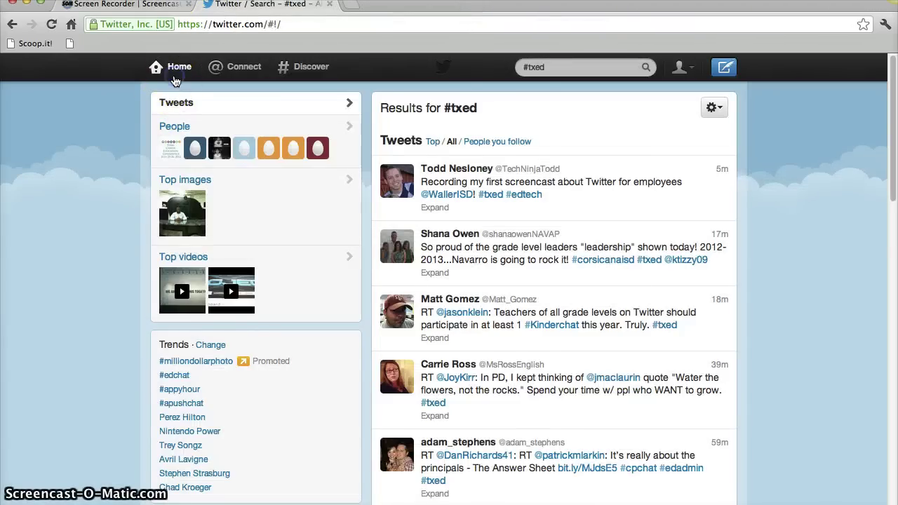
{"action": "left_click", "coordinate": [130, 136]}
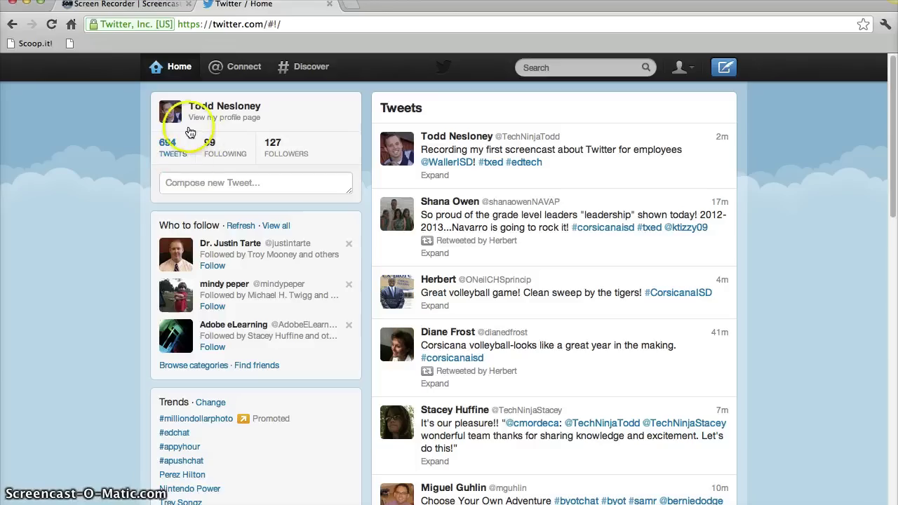
{"action": "left_click", "coordinate": [170, 145]}
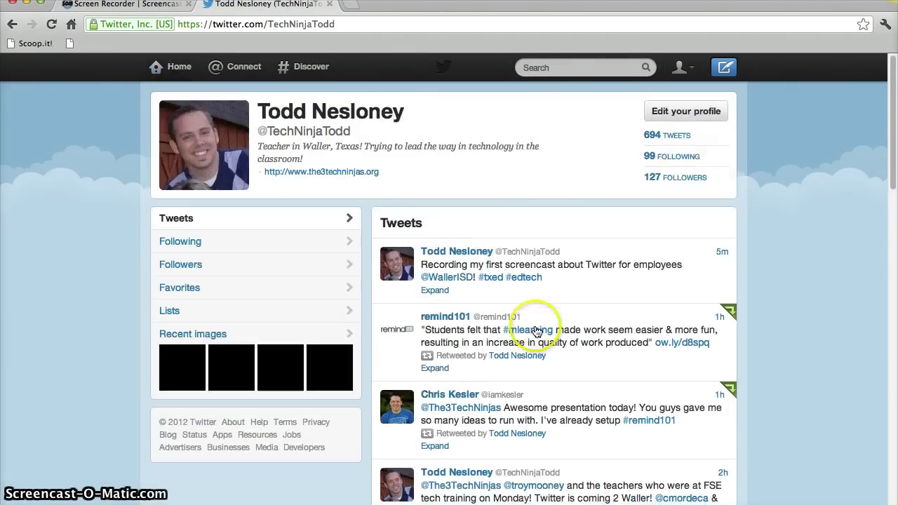
Scroll back through your earlier tweets, look up the #flipclass tag, then return Home.
{"action": "scroll", "coordinate": [533, 323], "scroll_direction": "down", "scroll_amount": 10}
{"action": "scroll", "coordinate": [536, 330], "scroll_direction": "down", "scroll_amount": 8}
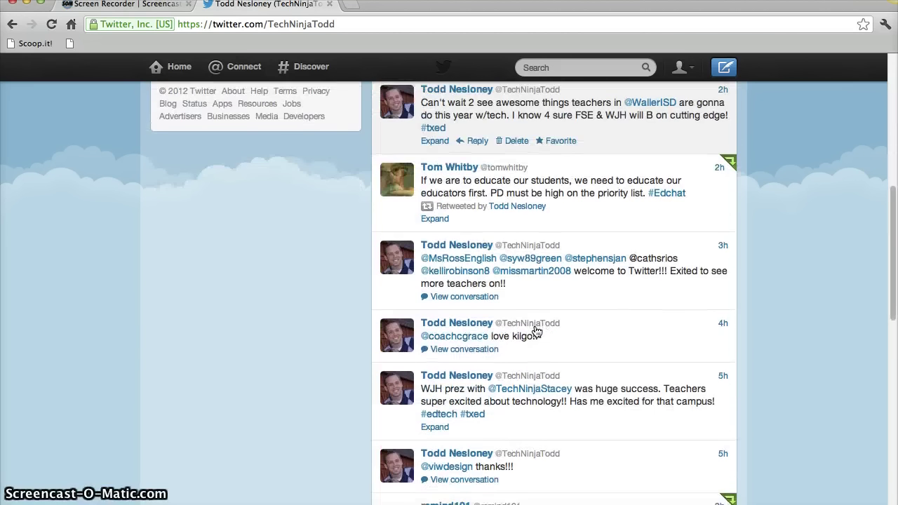
{"action": "scroll", "coordinate": [536, 331], "scroll_direction": "down", "scroll_amount": 9}
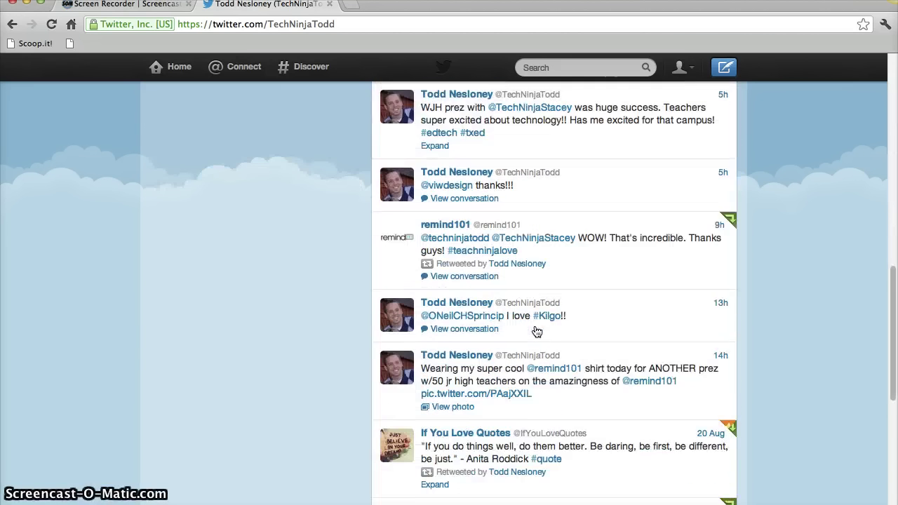
{"action": "scroll", "coordinate": [536, 331], "scroll_direction": "down", "scroll_amount": 8}
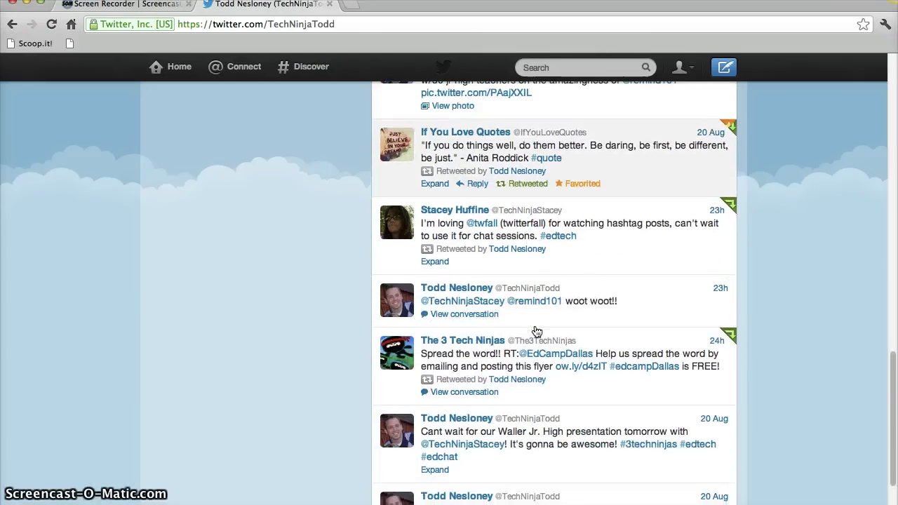
{"action": "scroll", "coordinate": [536, 331], "scroll_direction": "down", "scroll_amount": 1}
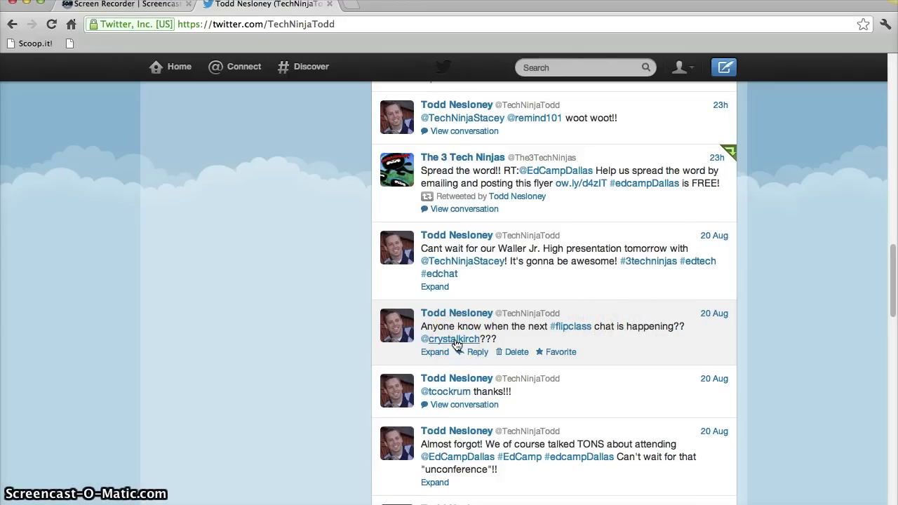
{"action": "left_click", "coordinate": [558, 328]}
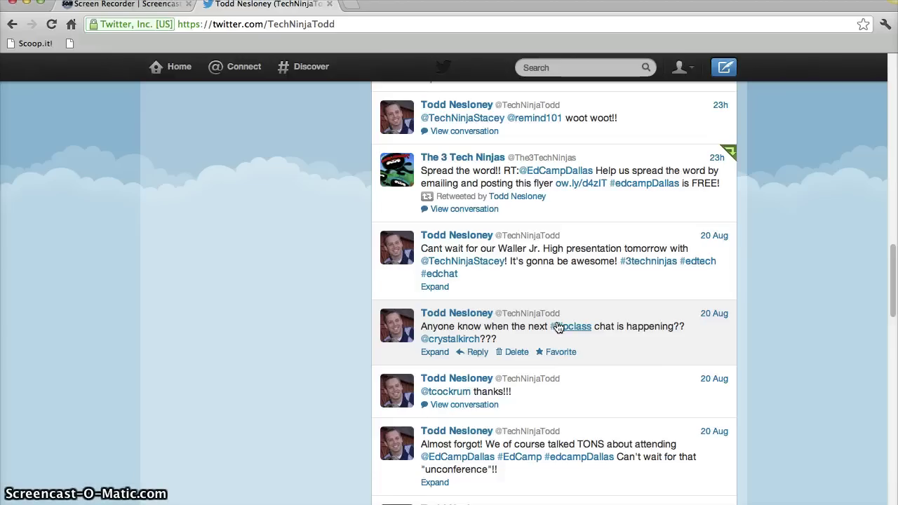
{"action": "left_click", "coordinate": [528, 331]}
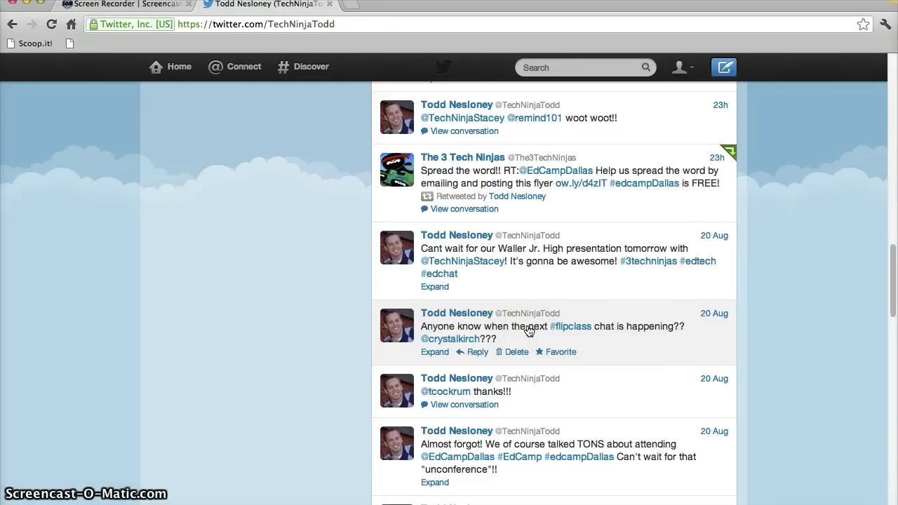
{"action": "scroll", "coordinate": [528, 331], "scroll_direction": "up", "scroll_amount": 20}
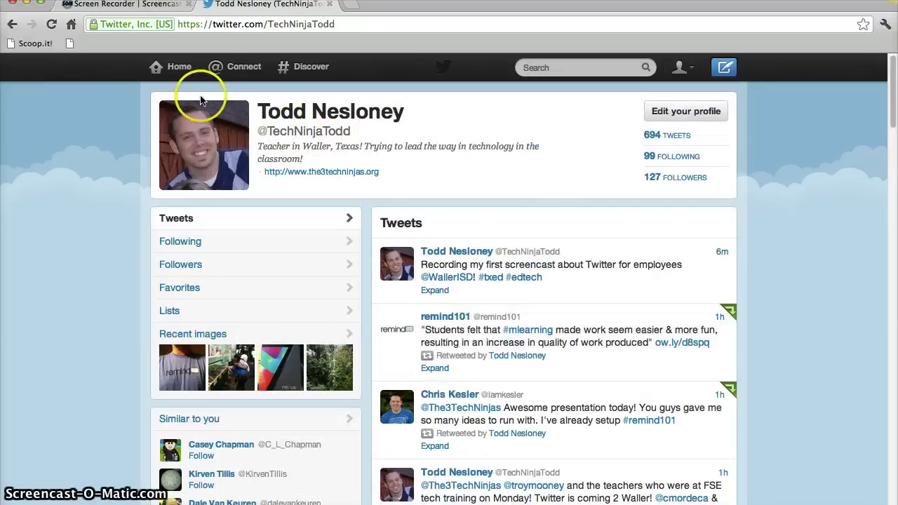
{"action": "left_click", "coordinate": [170, 73]}
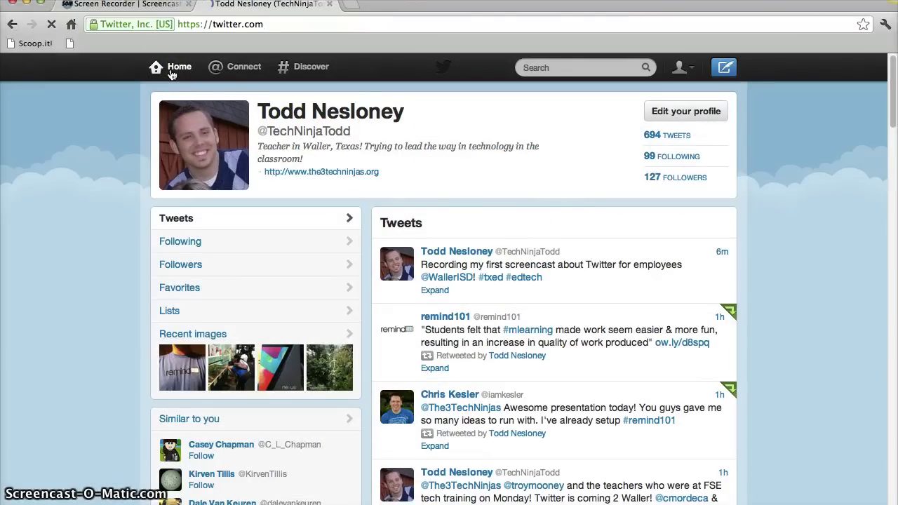
Draft 'When is the nenow' in a new tweet, then select and erase it all.
{"action": "left_click", "coordinate": [150, 188]}
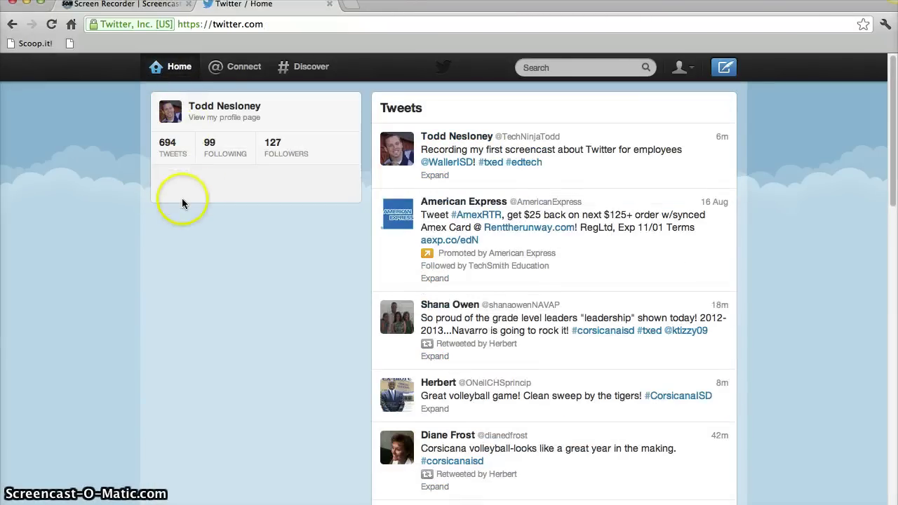
{"action": "left_click", "coordinate": [172, 239]}
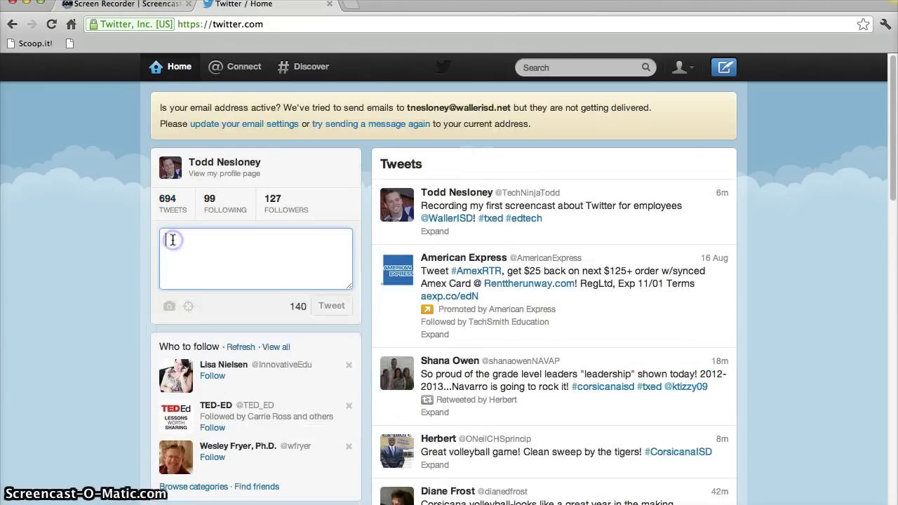
{"action": "type", "text": "When is the next #txed chat"}
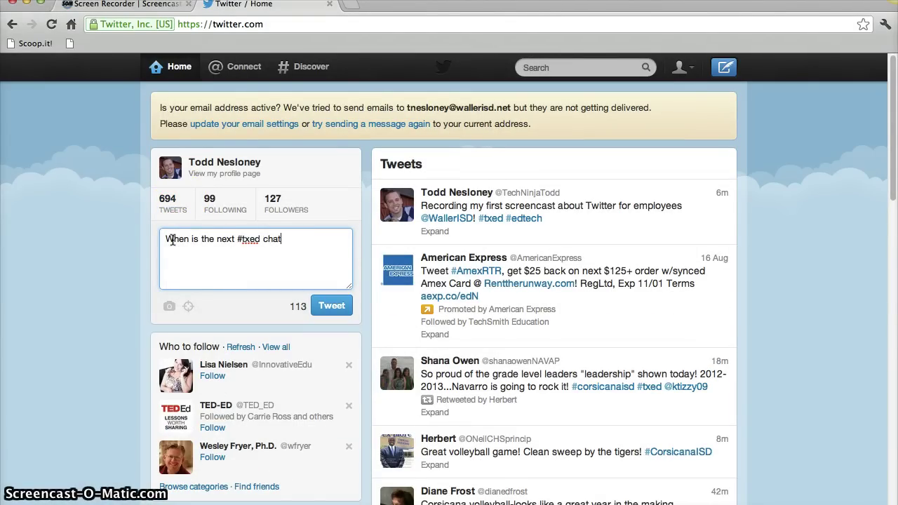
{"action": "type", "text": "now?"}
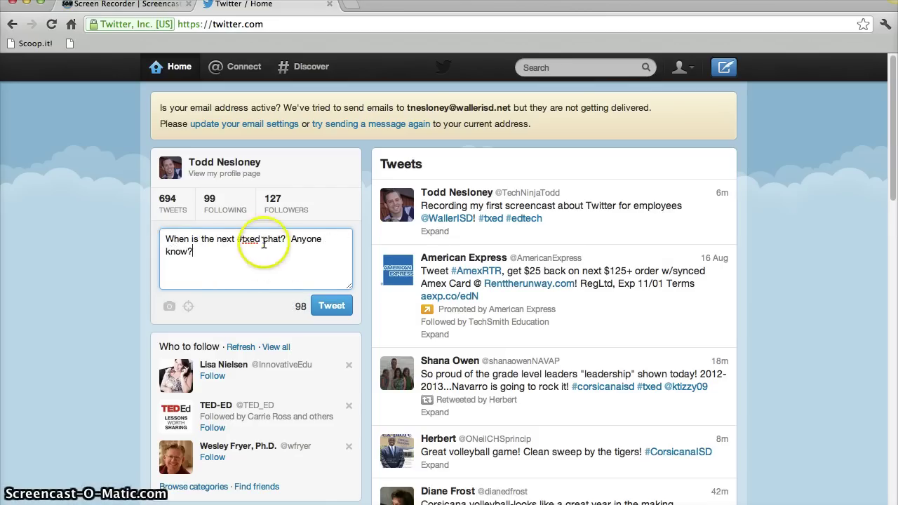
{"action": "triple_click", "coordinate": [172, 243]}
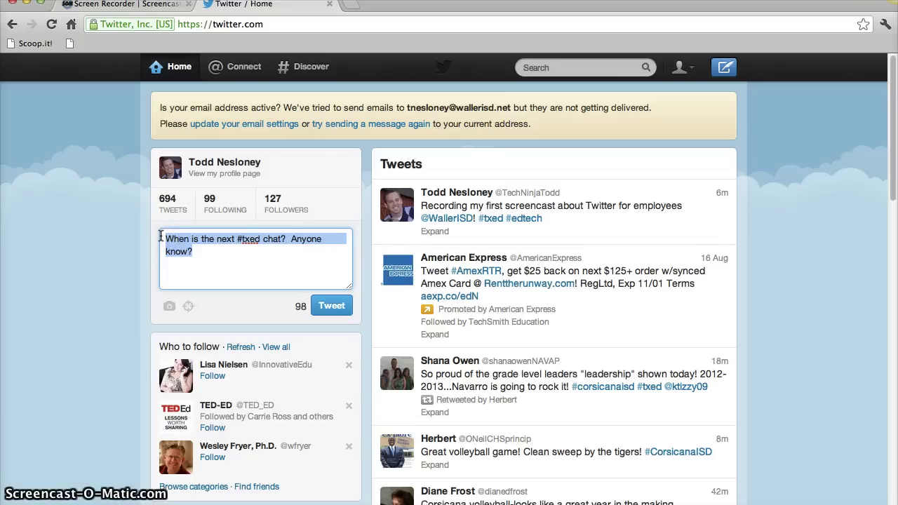
{"action": "key", "text": "BackSpace"}
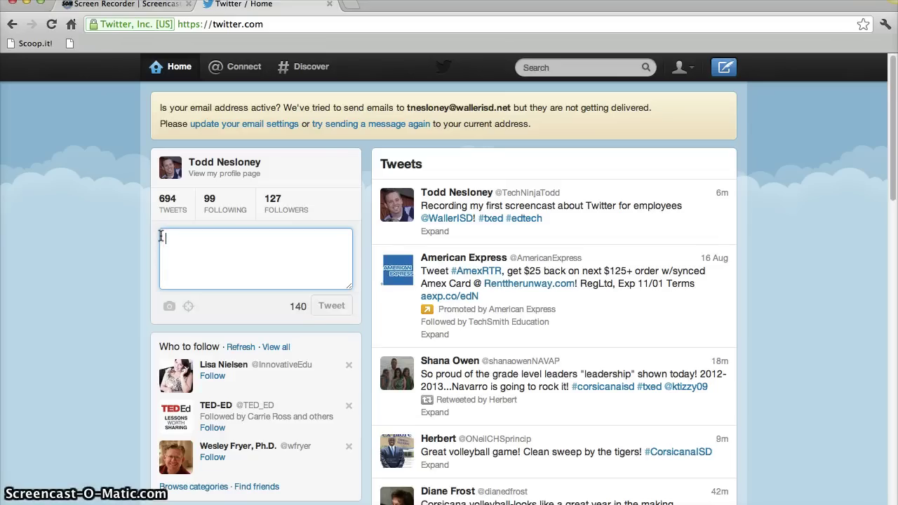
Browse the list of 99 followed accounts, then go back to the home timeline.
{"action": "left_click", "coordinate": [210, 208]}
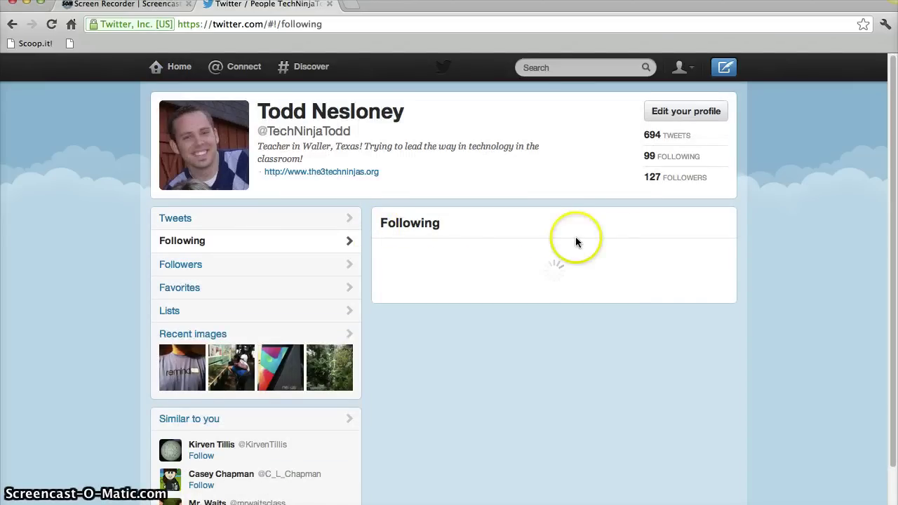
{"action": "scroll", "coordinate": [567, 284], "scroll_direction": "down", "scroll_amount": 3}
{"action": "scroll", "coordinate": [566, 284], "scroll_direction": "down", "scroll_amount": 4}
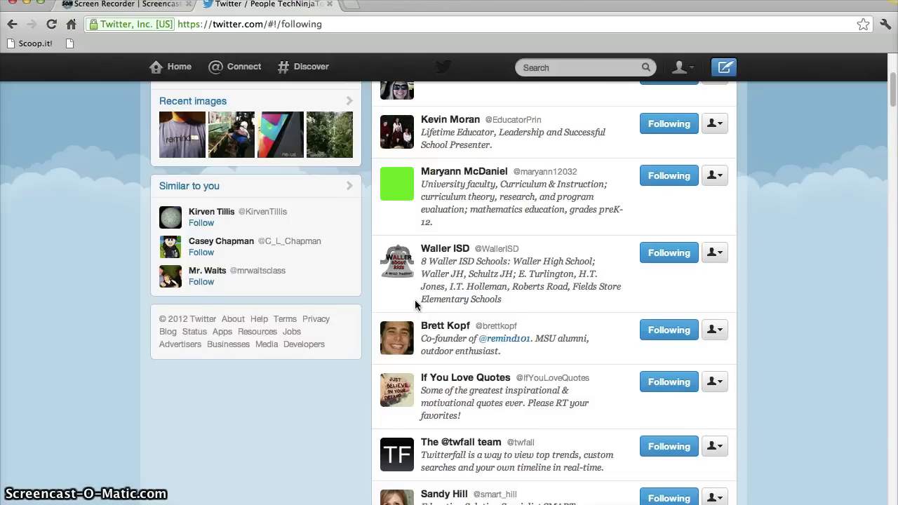
{"action": "scroll", "coordinate": [415, 300], "scroll_direction": "down", "scroll_amount": 5}
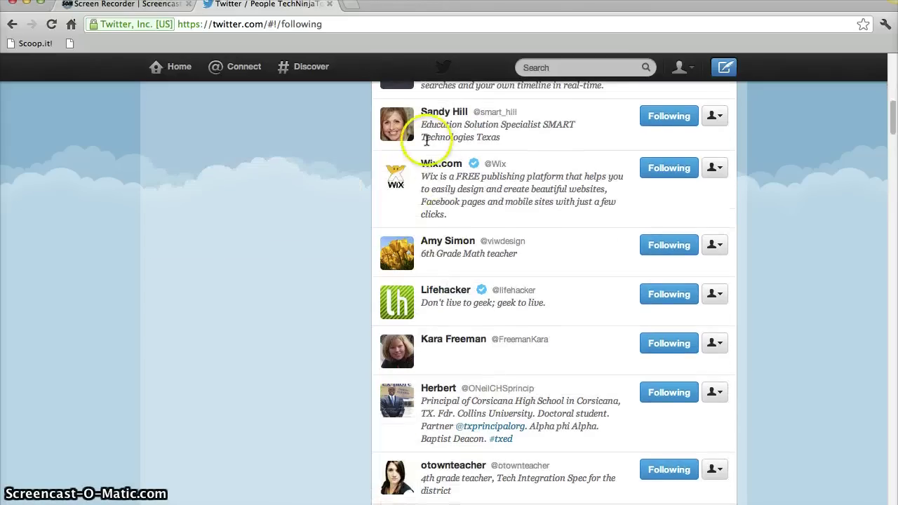
{"action": "scroll", "coordinate": [429, 162], "scroll_direction": "down", "scroll_amount": 2}
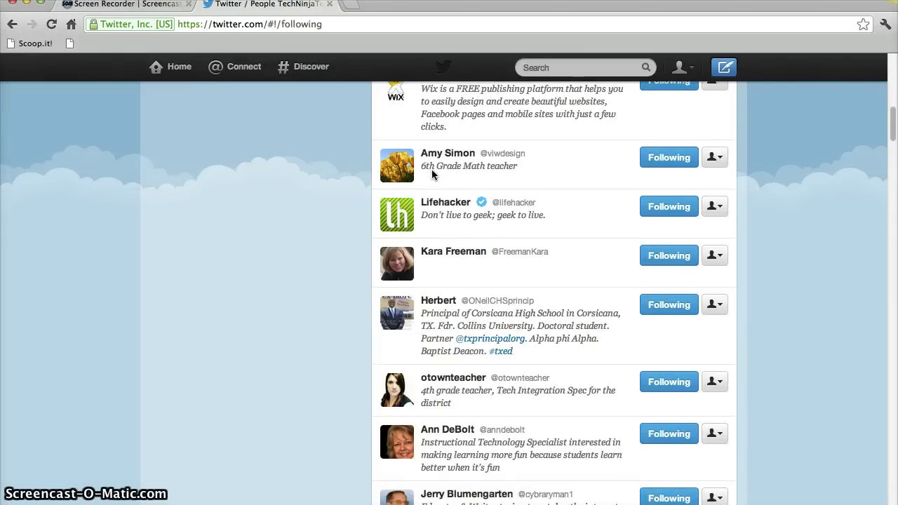
{"action": "scroll", "coordinate": [432, 169], "scroll_direction": "up", "scroll_amount": 7}
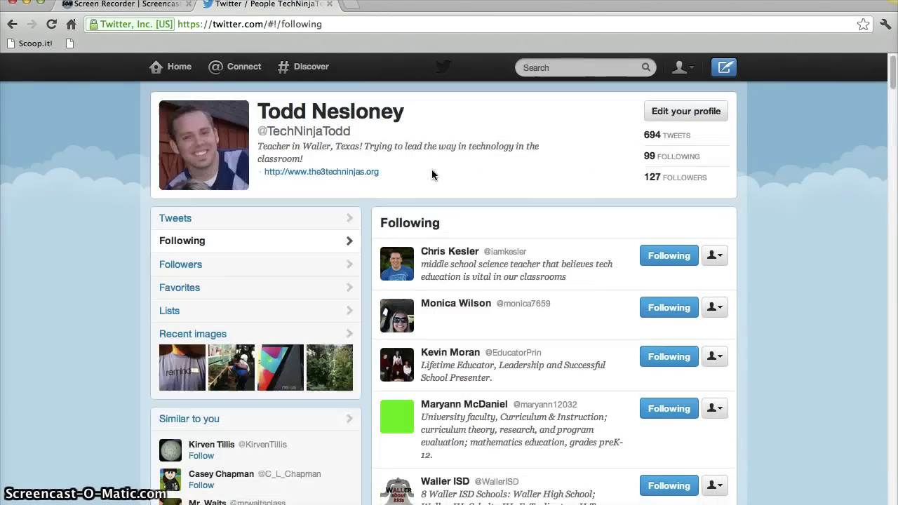
{"action": "left_click", "coordinate": [179, 68]}
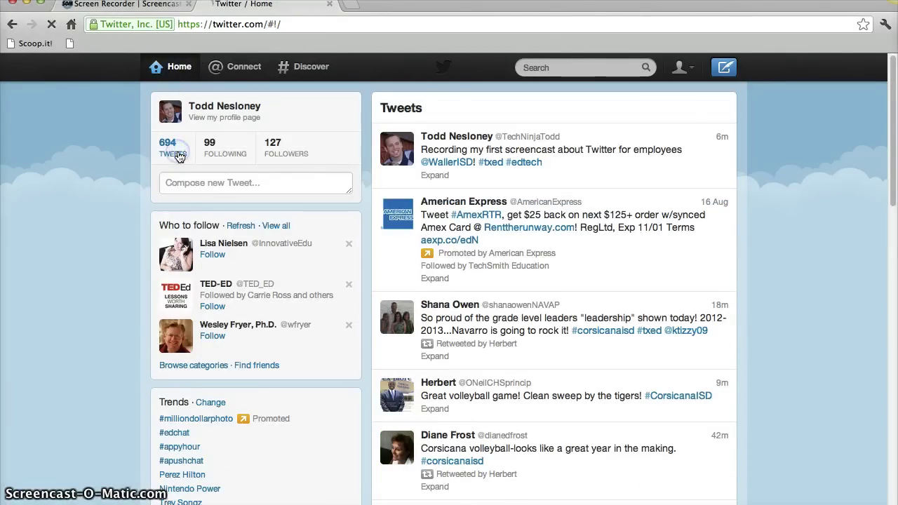
Scroll through your profile's tweets, then preview and close the remind101 profile summary.
{"action": "mouse_move", "coordinate": [516, 186]}
{"action": "left_click", "coordinate": [226, 118]}
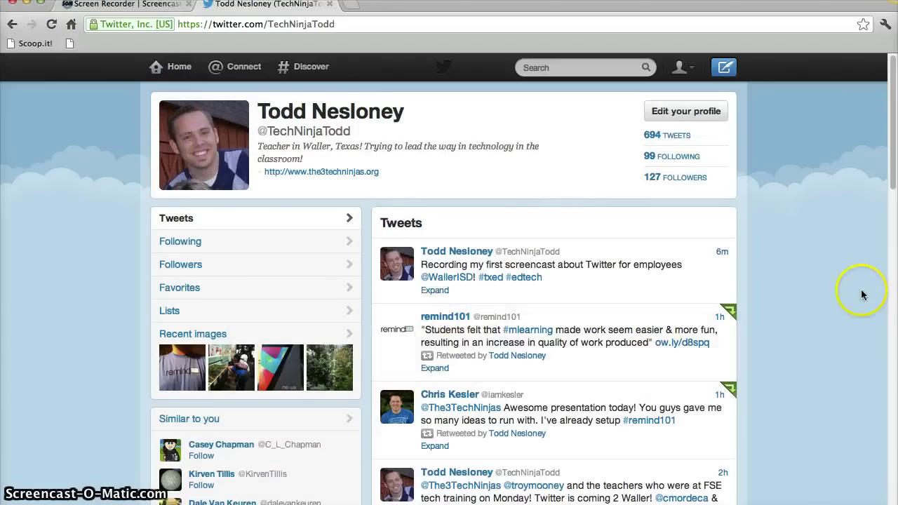
{"action": "scroll", "coordinate": [862, 293], "scroll_direction": "down", "scroll_amount": 3}
{"action": "scroll", "coordinate": [862, 295], "scroll_direction": "down", "scroll_amount": 7}
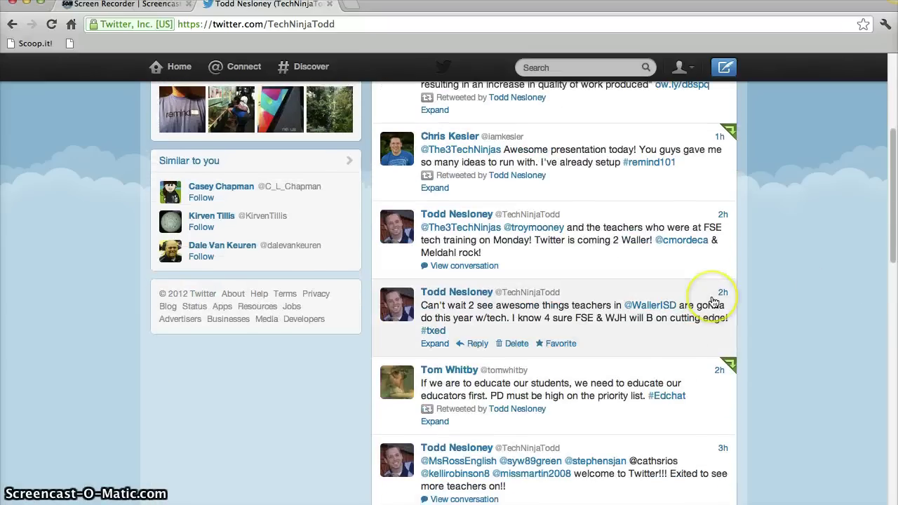
{"action": "scroll", "coordinate": [711, 302], "scroll_direction": "down", "scroll_amount": 3}
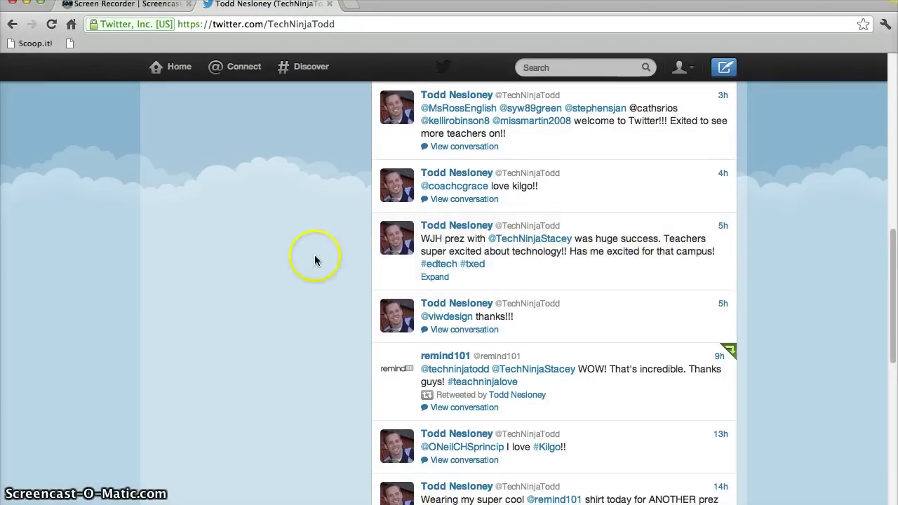
{"action": "scroll", "coordinate": [312, 256], "scroll_direction": "down", "scroll_amount": 7}
{"action": "scroll", "coordinate": [312, 256], "scroll_direction": "up", "scroll_amount": 3}
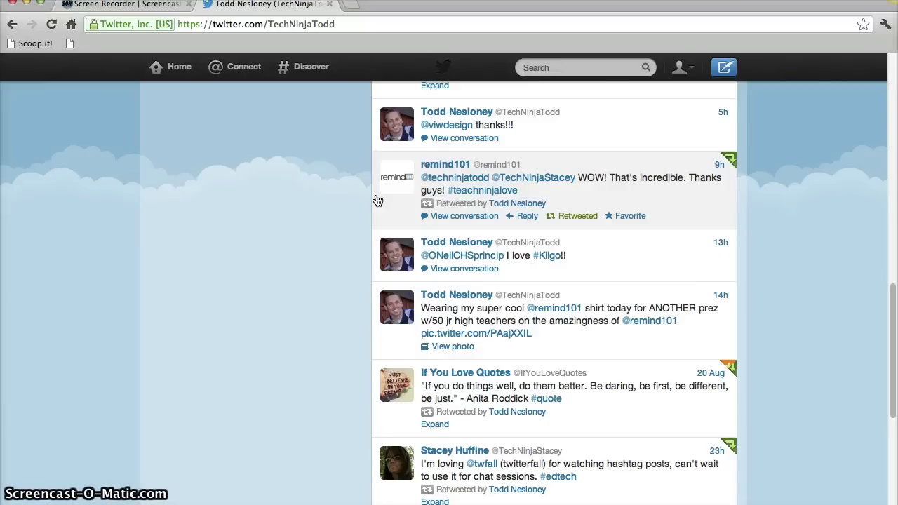
{"action": "left_click", "coordinate": [440, 167]}
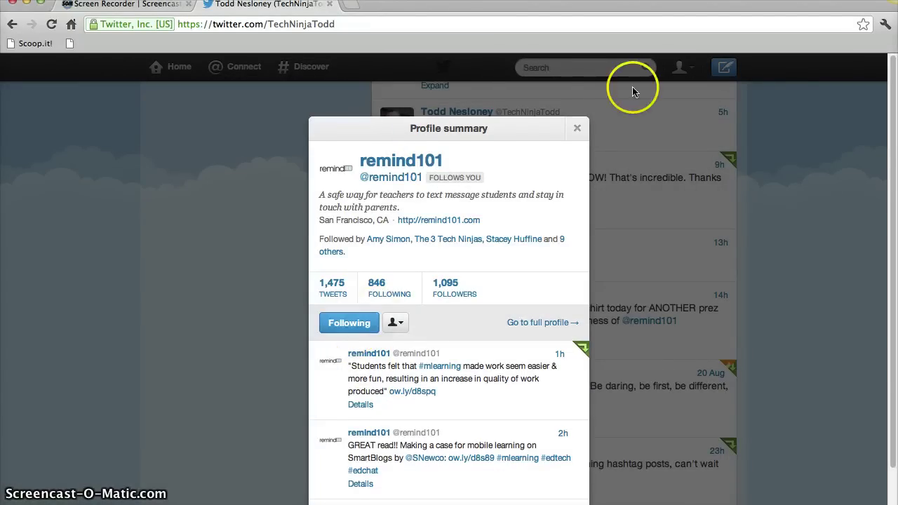
{"action": "left_click", "coordinate": [577, 127]}
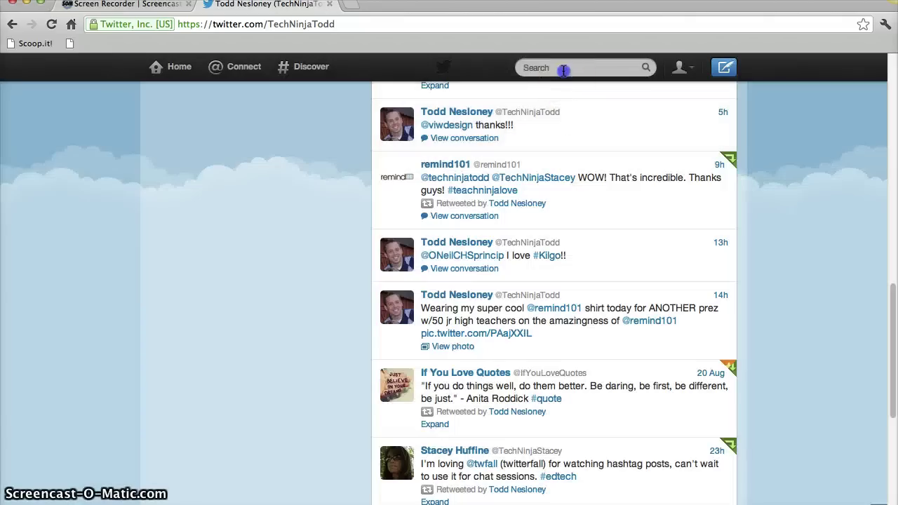
Search Twitter for 'target', open the Target result, then return Home.
{"action": "left_click", "coordinate": [563, 68]}
{"action": "type", "text": "target"}
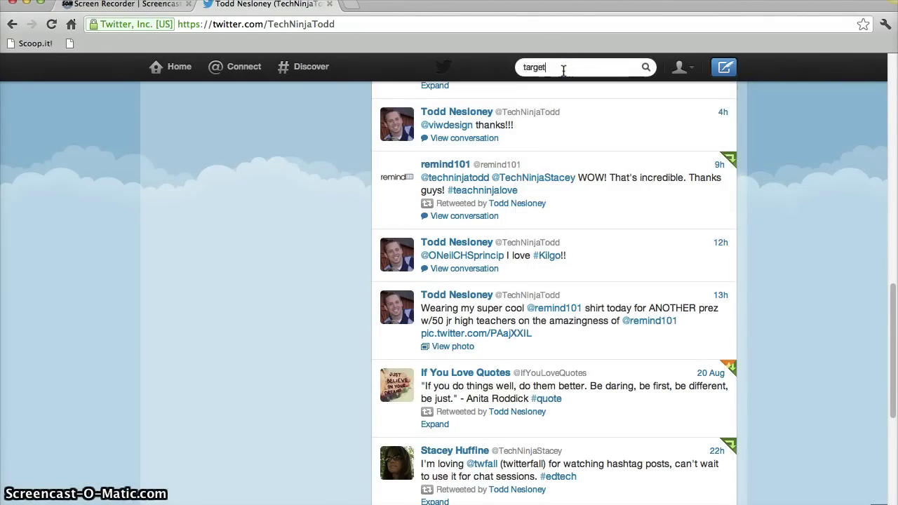
{"action": "key", "text": "Return"}
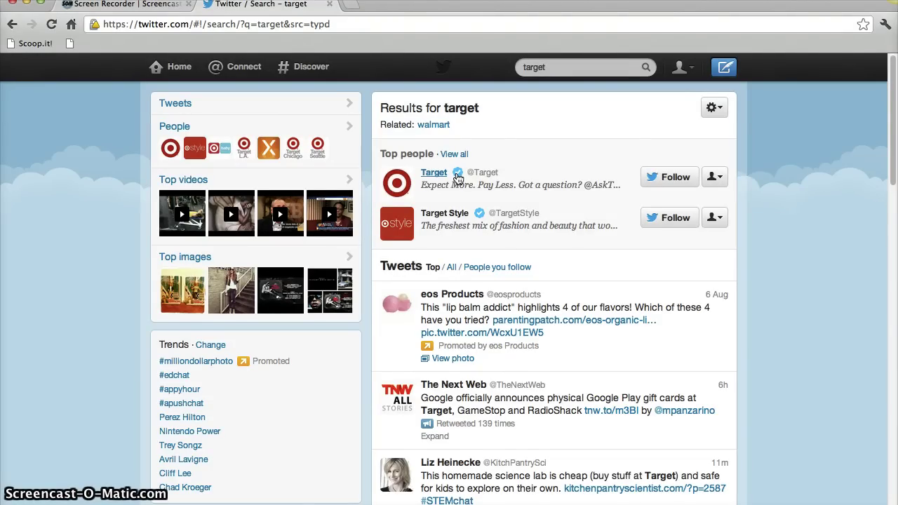
{"action": "left_click", "coordinate": [457, 179]}
{"action": "left_click", "coordinate": [456, 180]}
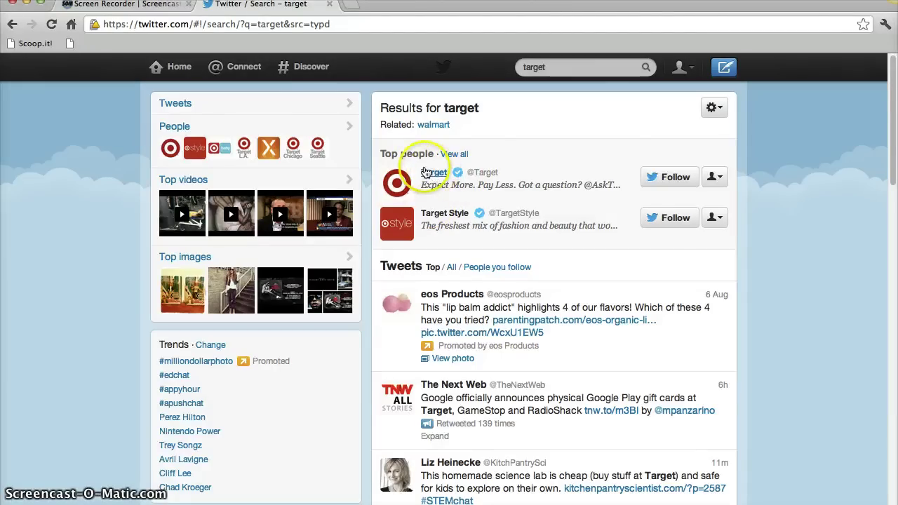
{"action": "left_click", "coordinate": [157, 65]}
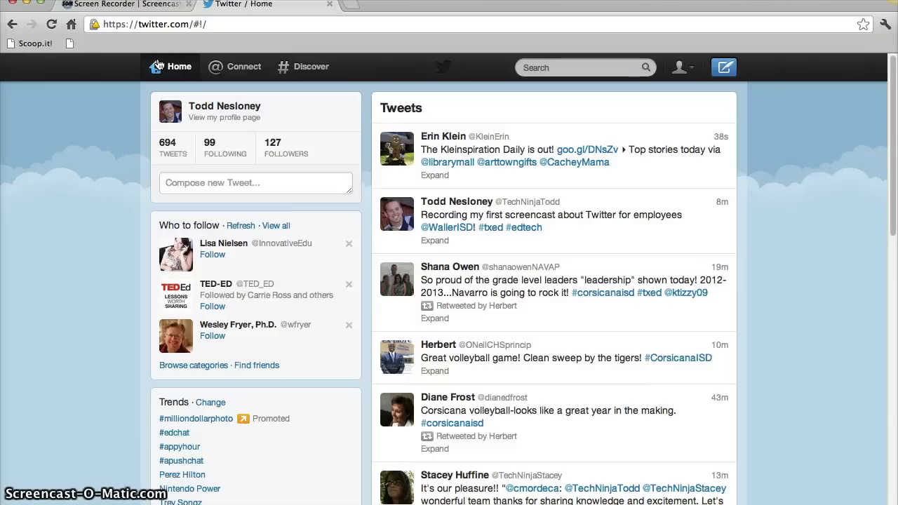
{"action": "left_click", "coordinate": [164, 141]}
{"action": "left_click", "coordinate": [723, 300]}
{"action": "scroll", "coordinate": [718, 304], "scroll_direction": "down", "scroll_amount": 2}
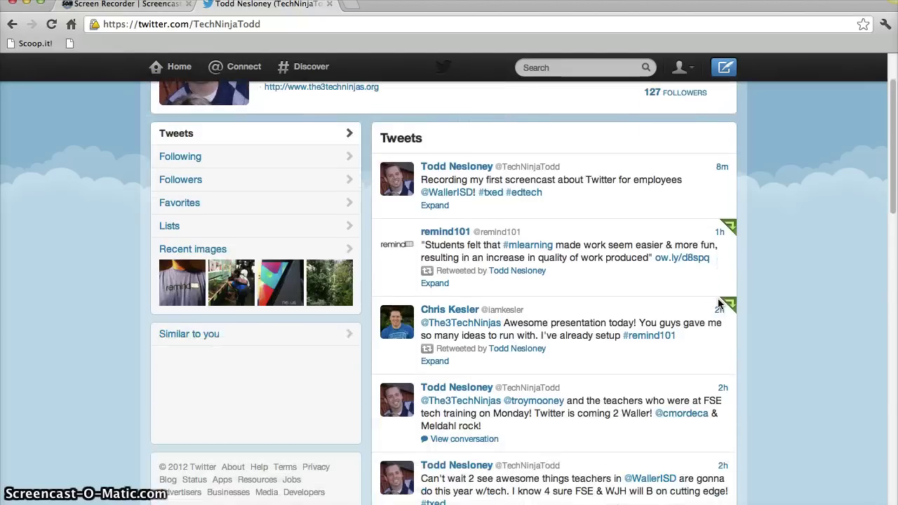
{"action": "scroll", "coordinate": [719, 304], "scroll_direction": "down", "scroll_amount": 10}
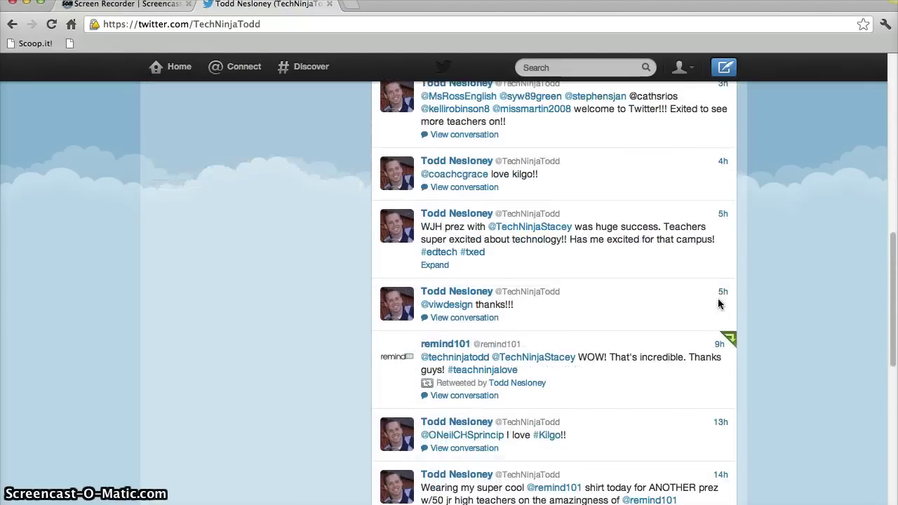
{"action": "scroll", "coordinate": [717, 303], "scroll_direction": "down", "scroll_amount": 4}
{"action": "left_click", "coordinate": [509, 272]}
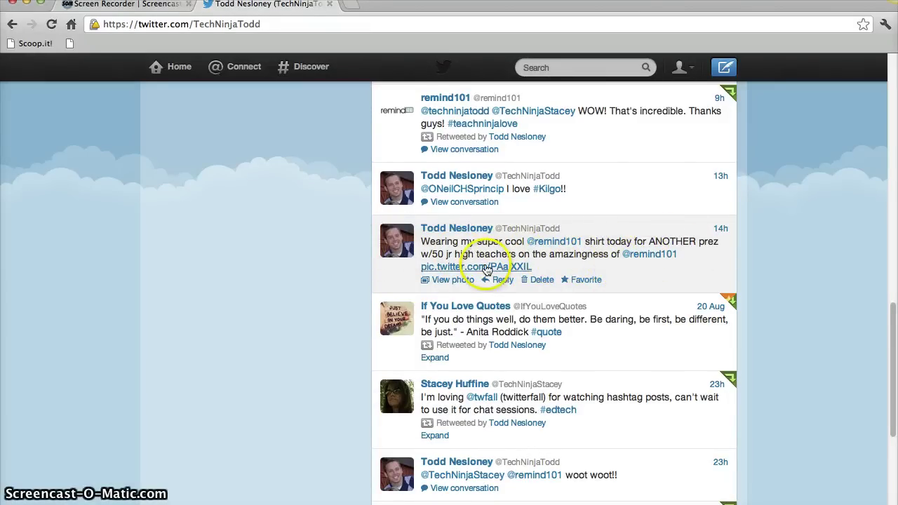
{"action": "left_click", "coordinate": [486, 268]}
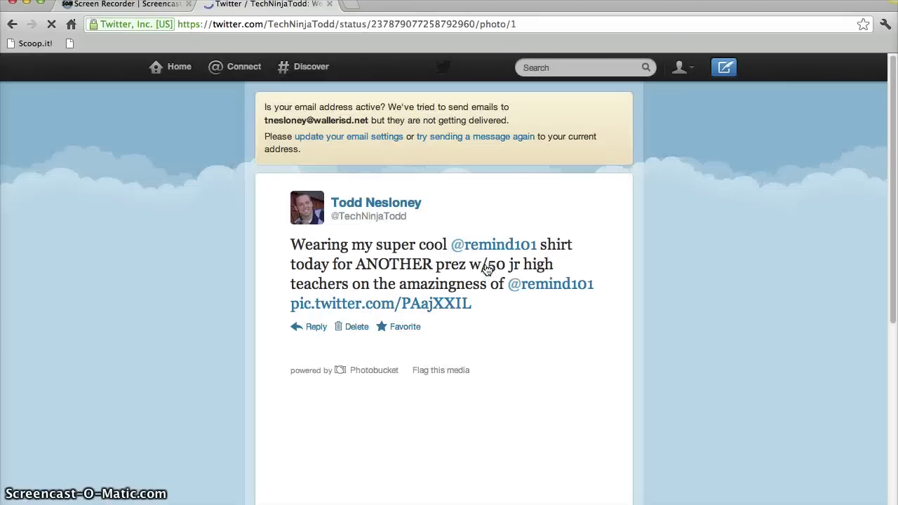
{"action": "scroll", "coordinate": [449, 322], "scroll_direction": "down", "scroll_amount": 5}
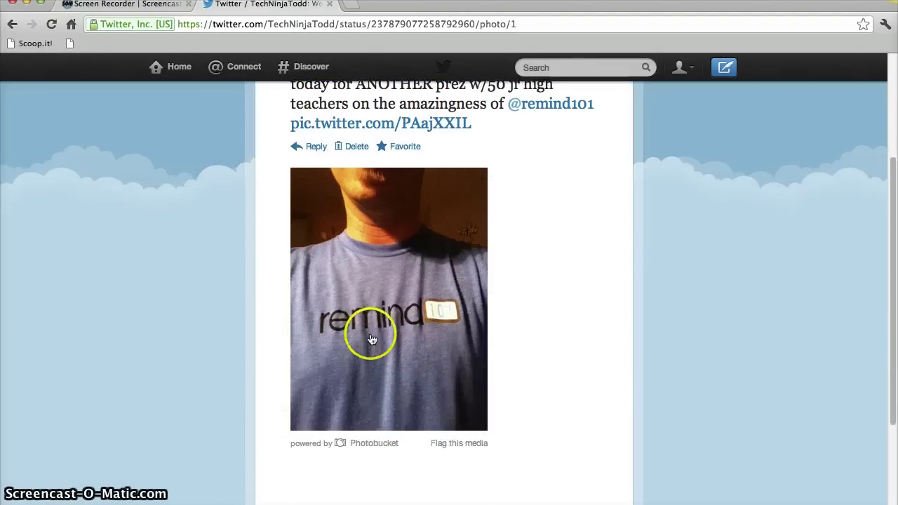
{"action": "scroll", "coordinate": [498, 307], "scroll_direction": "up", "scroll_amount": 5}
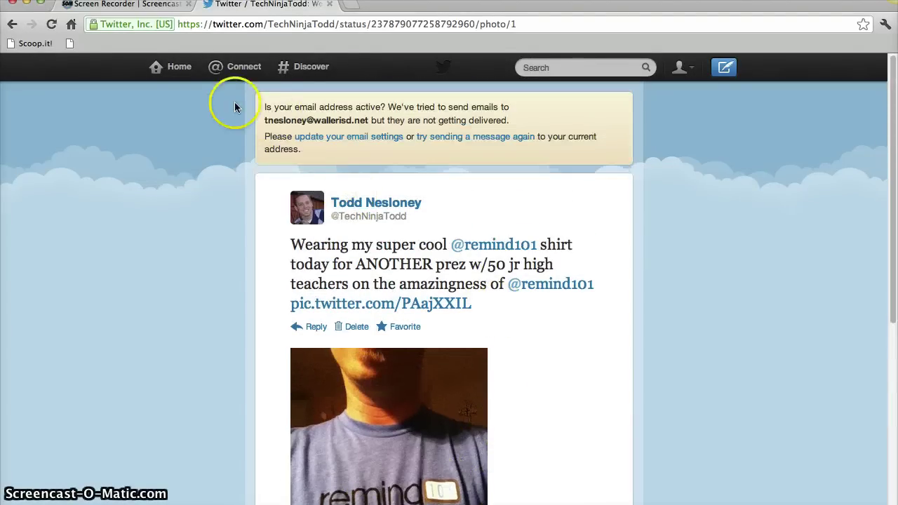
{"action": "left_click", "coordinate": [179, 68]}
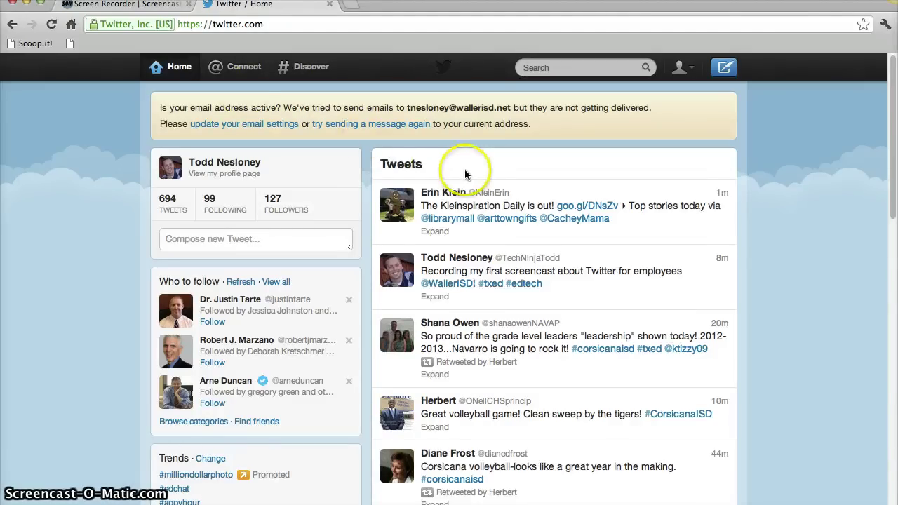
{"action": "mouse_move", "coordinate": [570, 201]}
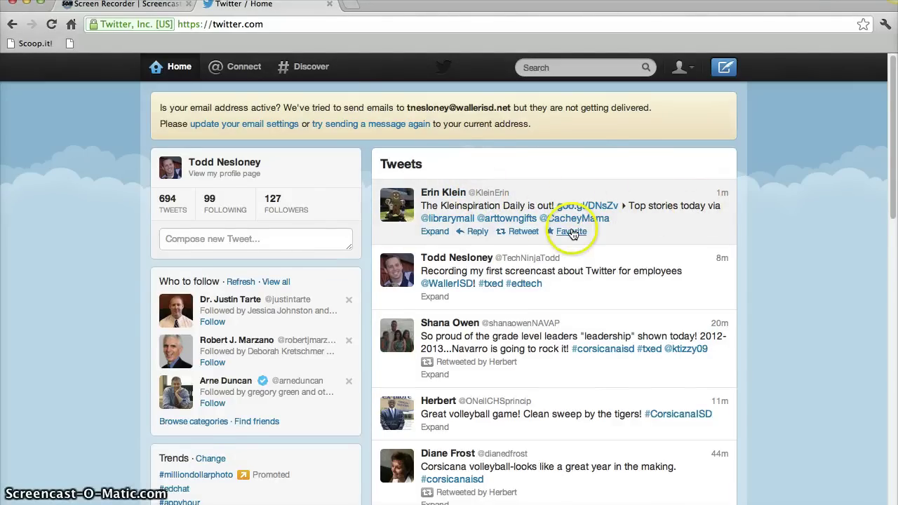
{"action": "scroll", "coordinate": [571, 232], "scroll_direction": "down", "scroll_amount": 5}
{"action": "scroll", "coordinate": [571, 234], "scroll_direction": "down", "scroll_amount": 6}
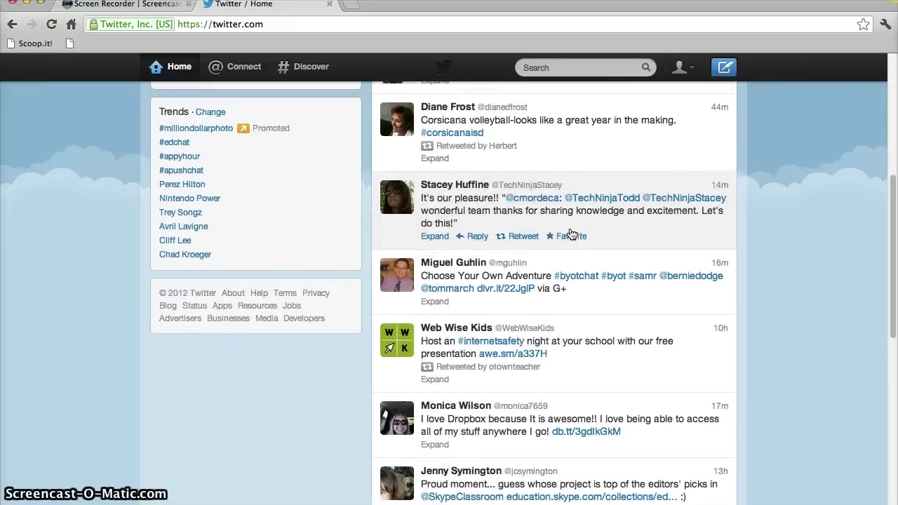
{"action": "scroll", "coordinate": [572, 234], "scroll_direction": "down", "scroll_amount": 5}
{"action": "scroll", "coordinate": [571, 233], "scroll_direction": "up", "scroll_amount": 16}
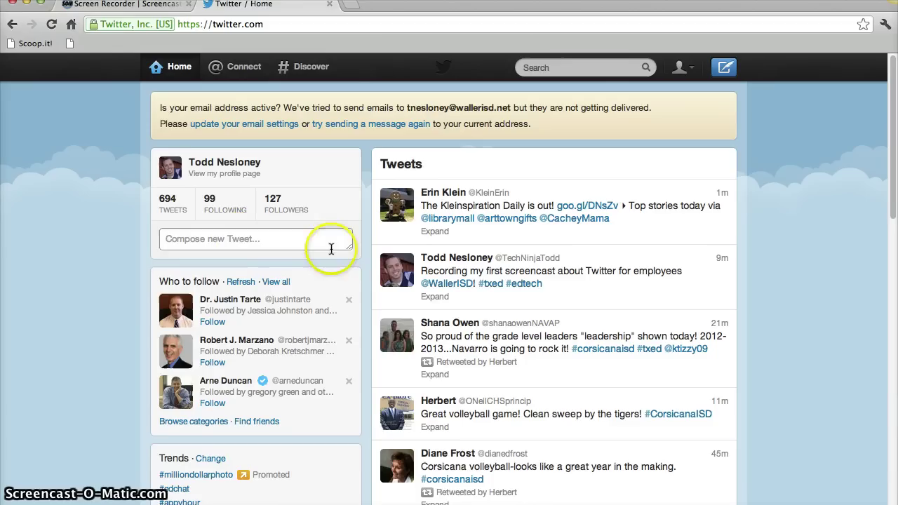
{"action": "scroll", "coordinate": [368, 258], "scroll_direction": "down", "scroll_amount": 1}
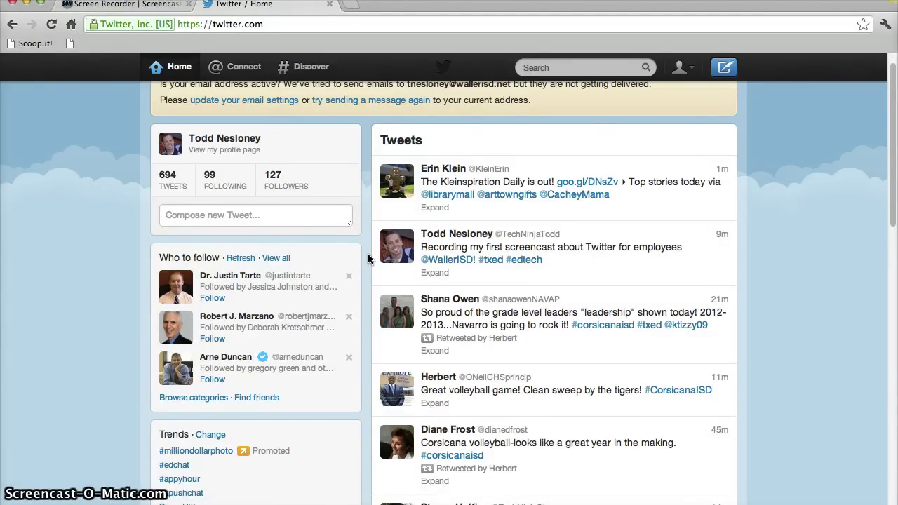
{"action": "left_click", "coordinate": [276, 214]}
{"action": "type", "text": "ww"}
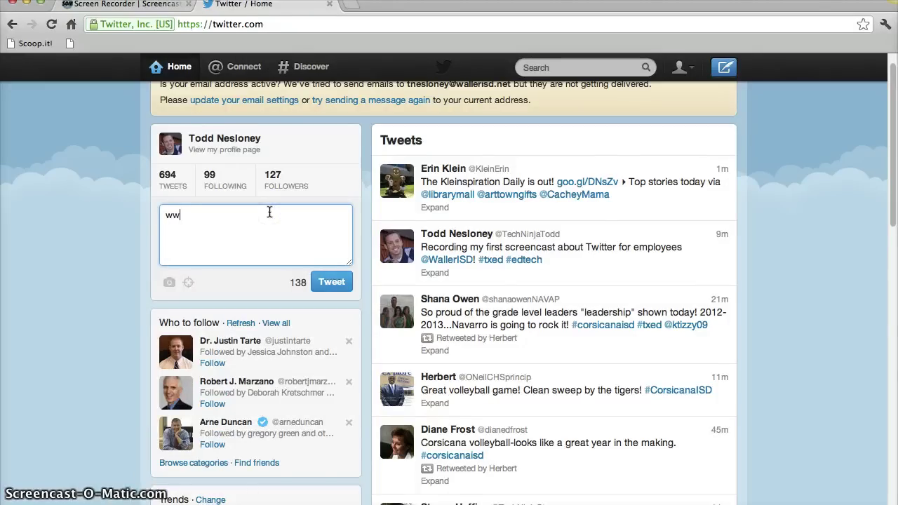
{"action": "type", "text": "w.the3"}
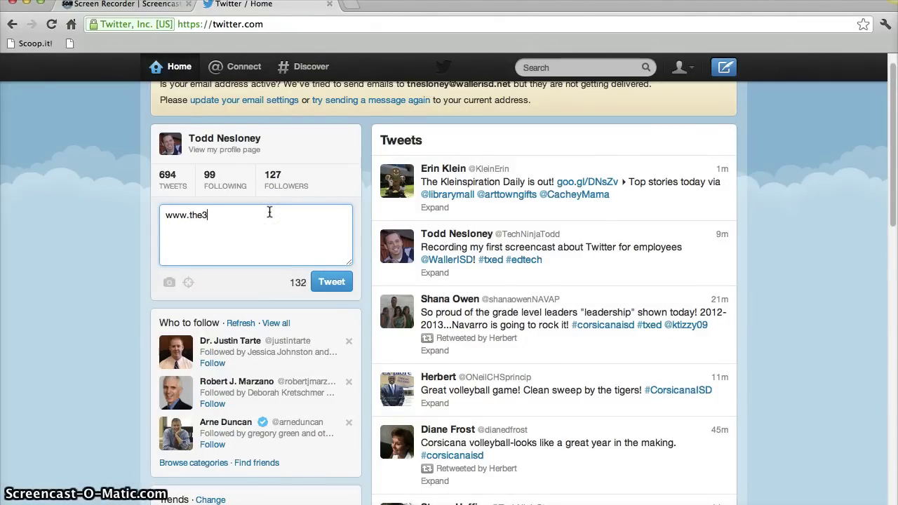
{"action": "type", "text": "techninjas.org"}
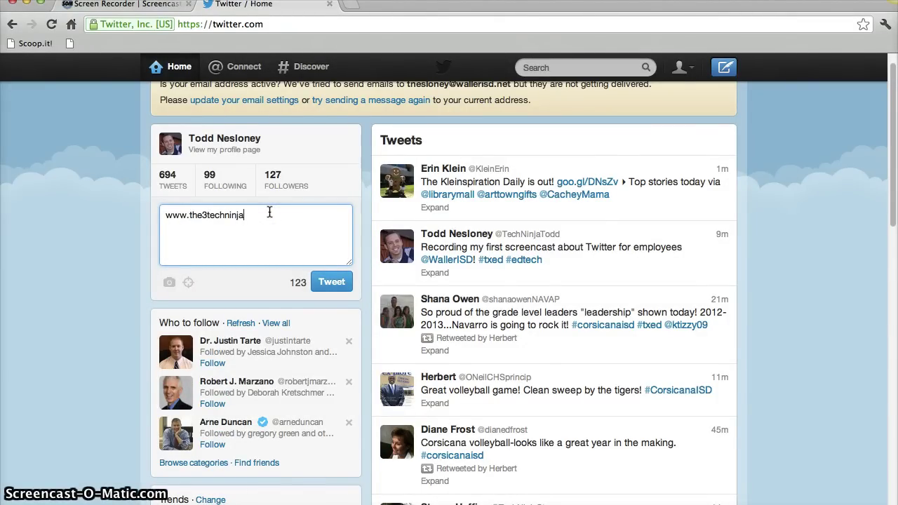